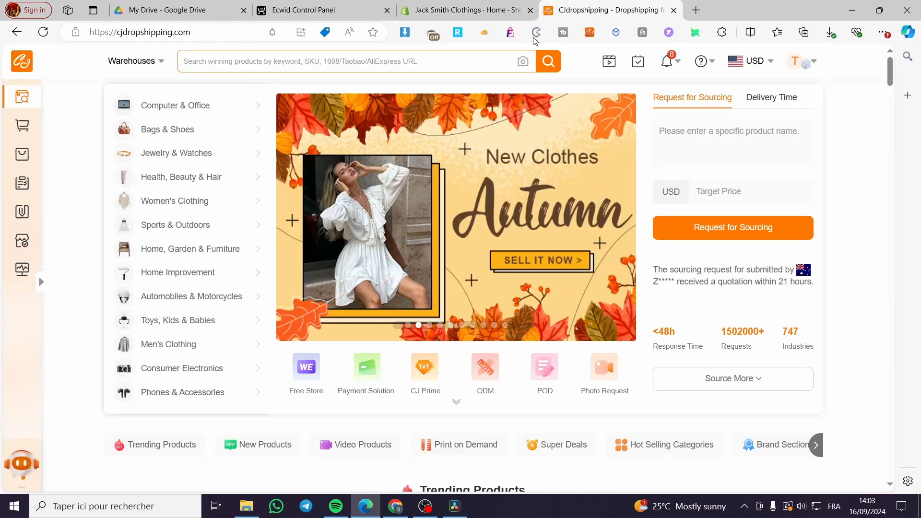
- Switch to the Shopify admin and search the Shopify App Store for "CJ Dropshipping"
{"action": "scroll", "coordinate": [715, 349], "scroll_direction": "down", "scroll_amount": 5}
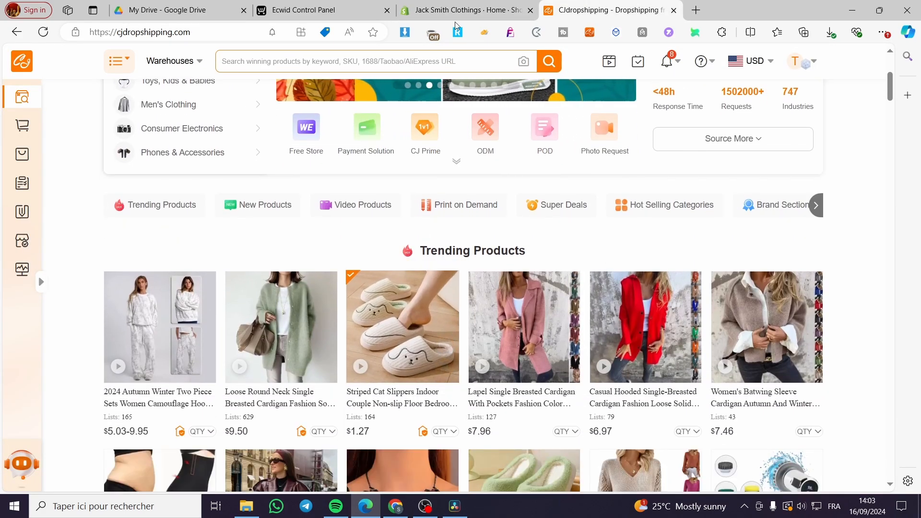
{"action": "left_click", "coordinate": [456, 10]}
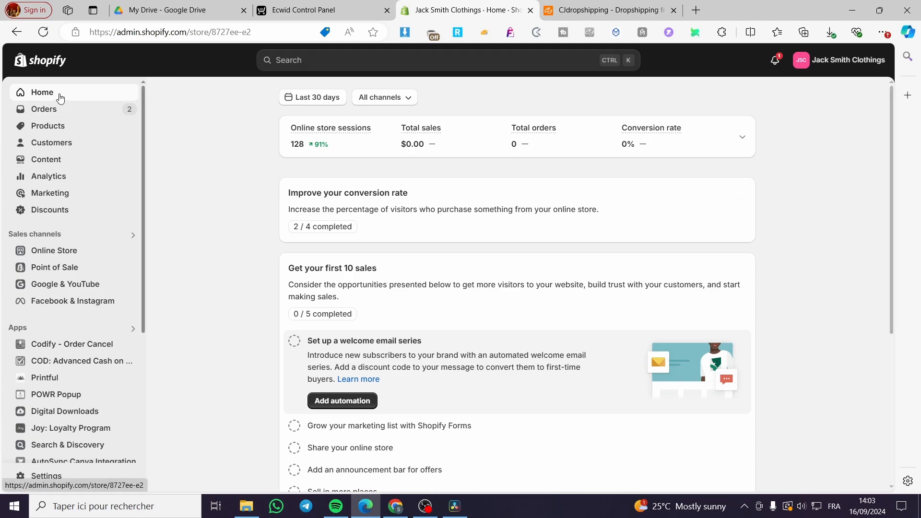
{"action": "left_click", "coordinate": [302, 61]}
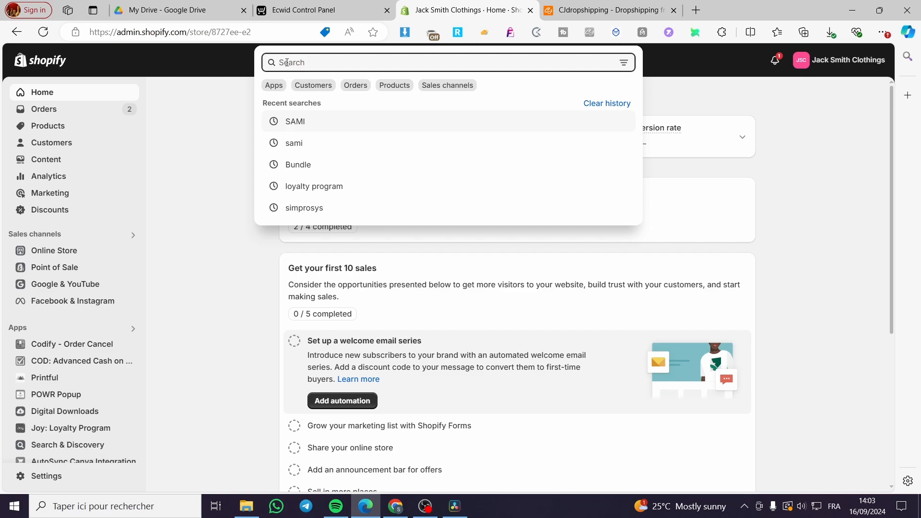
{"action": "type", "text": "Q"}
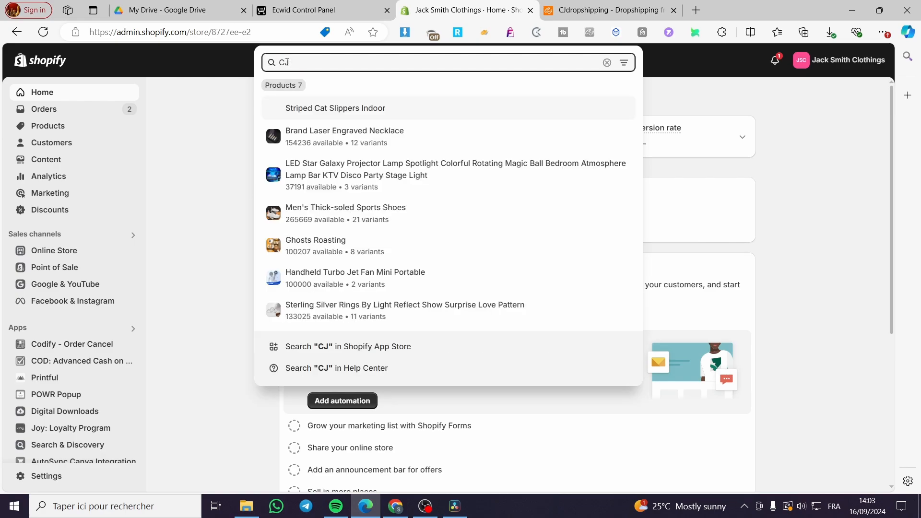
{"action": "type", "text": "J Drop^shin"}
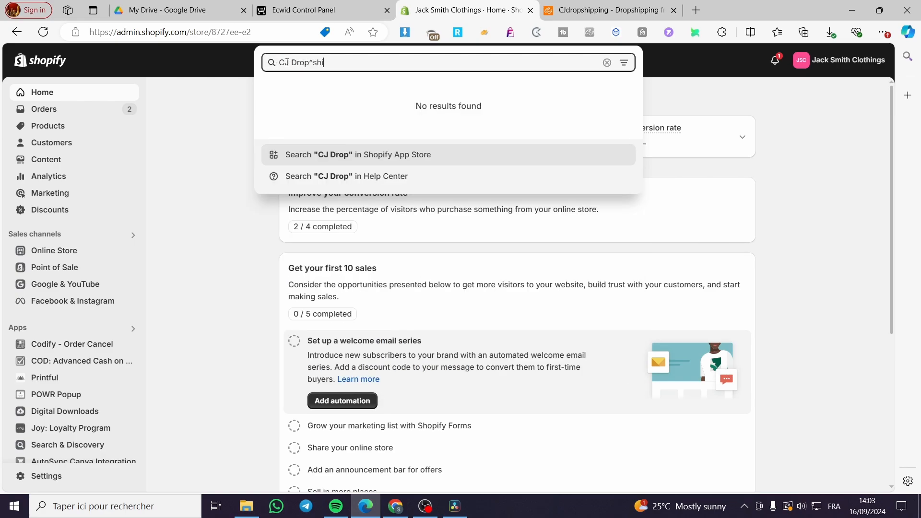
{"action": "key", "text": "BackSpace"}
{"action": "key", "text": "BackSpace"}
{"action": "key", "text": "BackSpace"}
{"action": "key", "text": "BackSpace"}
{"action": "key", "text": "BackSpace"}
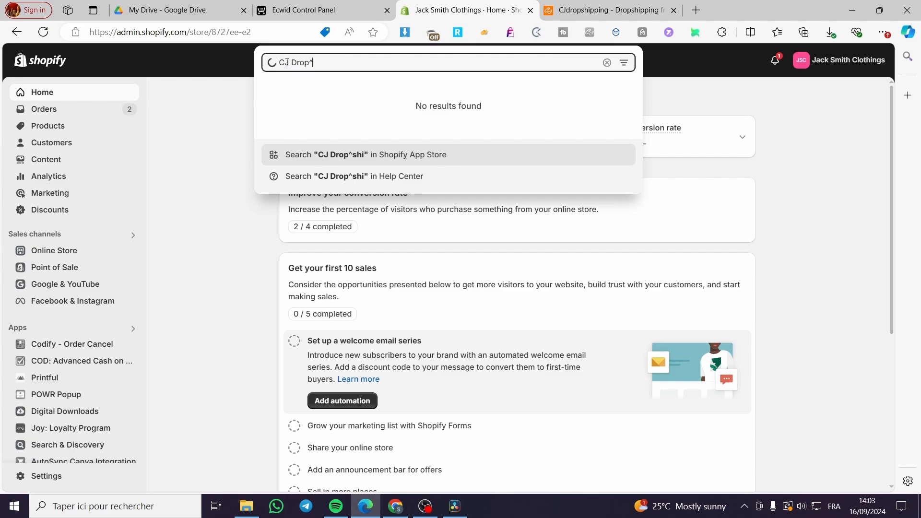
{"action": "type", "text": "shipping"}
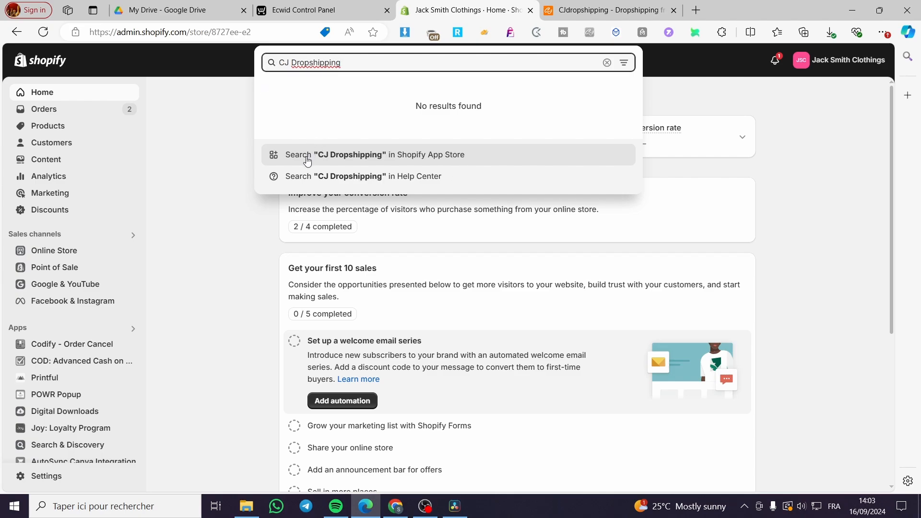
{"action": "left_click", "coordinate": [451, 158]}
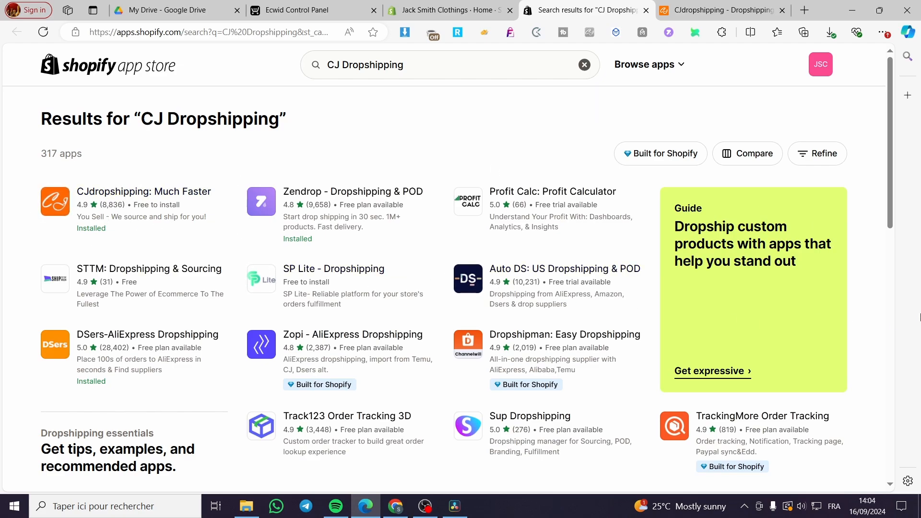
- Launch the installed CJdropshipping: Much Faster app from its App Store listing and close the listing
{"action": "left_click", "coordinate": [59, 204]}
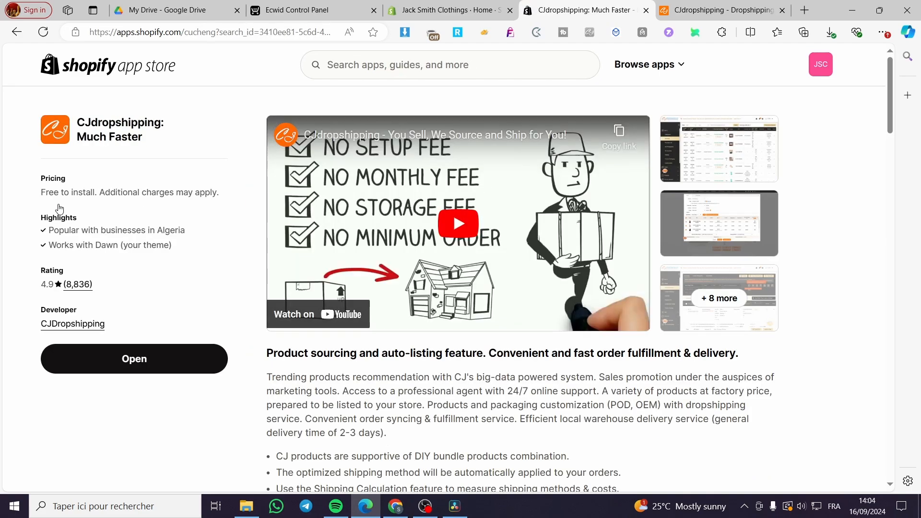
{"action": "left_click", "coordinate": [137, 364]}
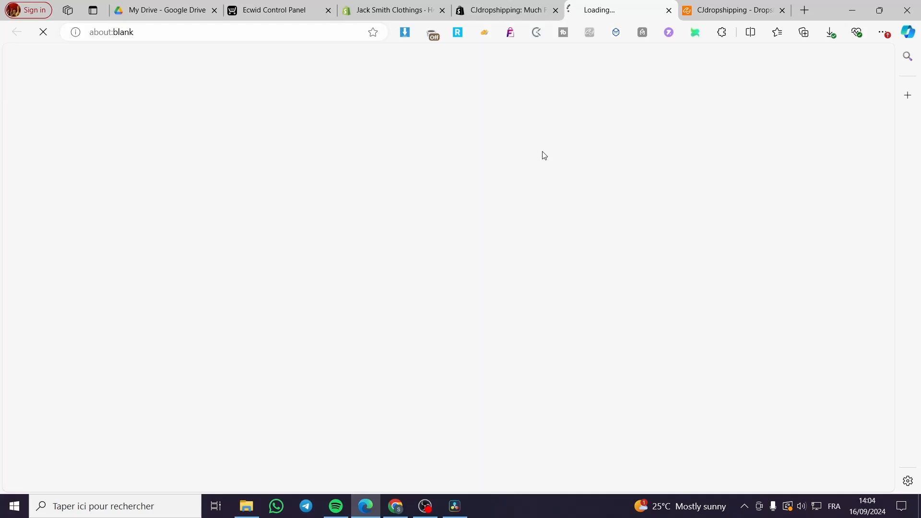
{"action": "left_click", "coordinate": [557, 11]}
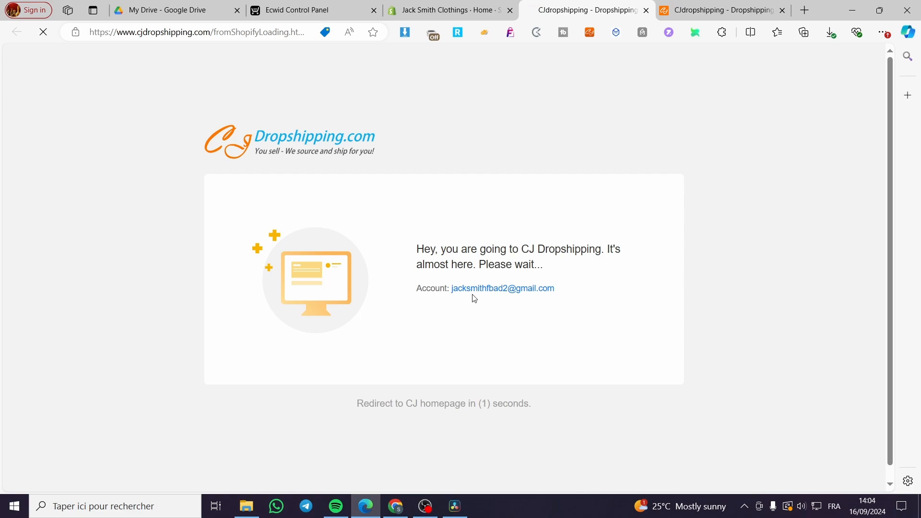
{"action": "left_click_drag", "start_coordinate": [560, 290], "coordinate": [445, 291]}
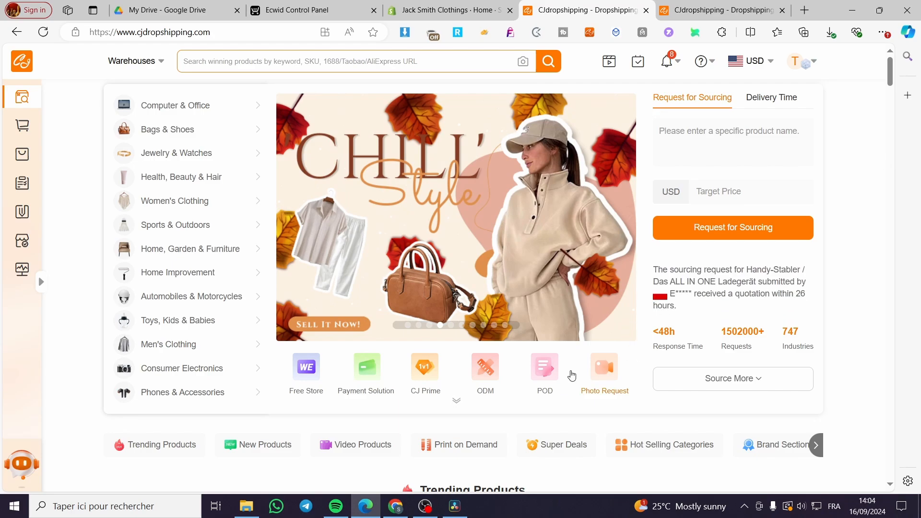
- Expand the CJdropshipping navigation and open the Shopify store authorization page
{"action": "mouse_move", "coordinate": [124, 148]}
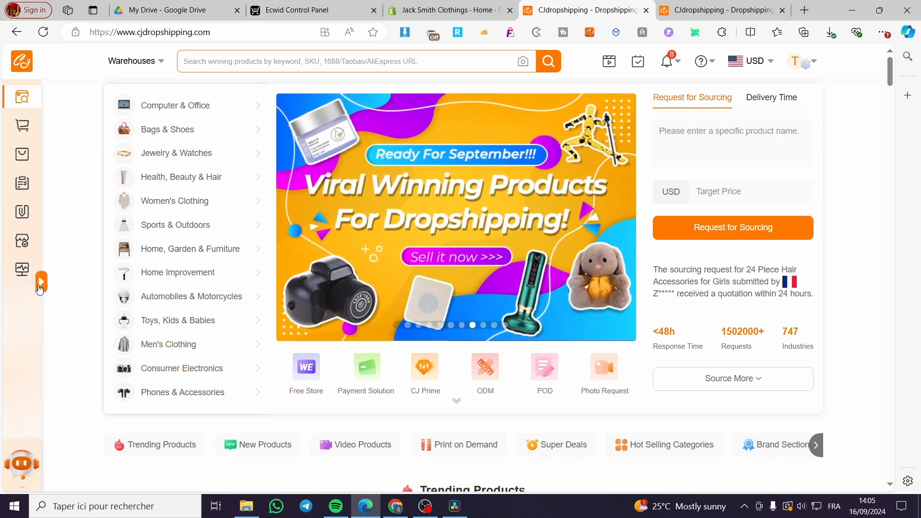
{"action": "left_click", "coordinate": [40, 284]}
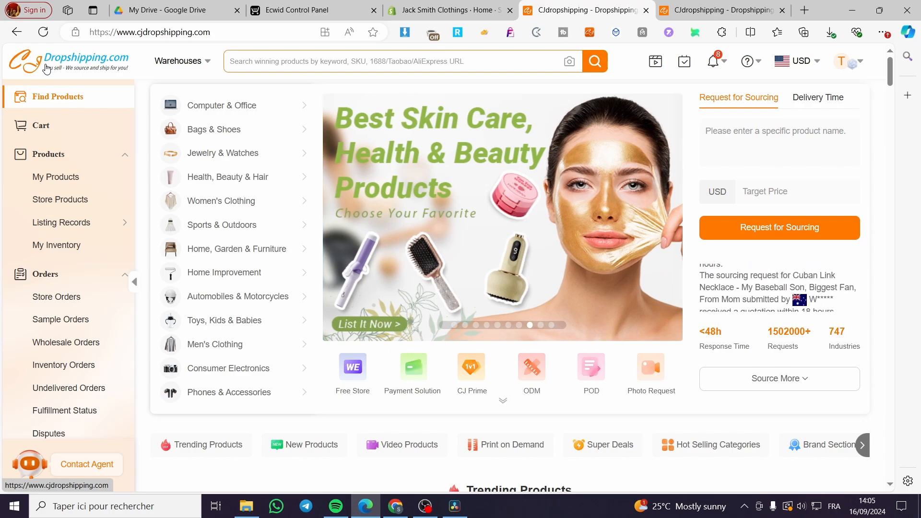
{"action": "mouse_move", "coordinate": [68, 219]}
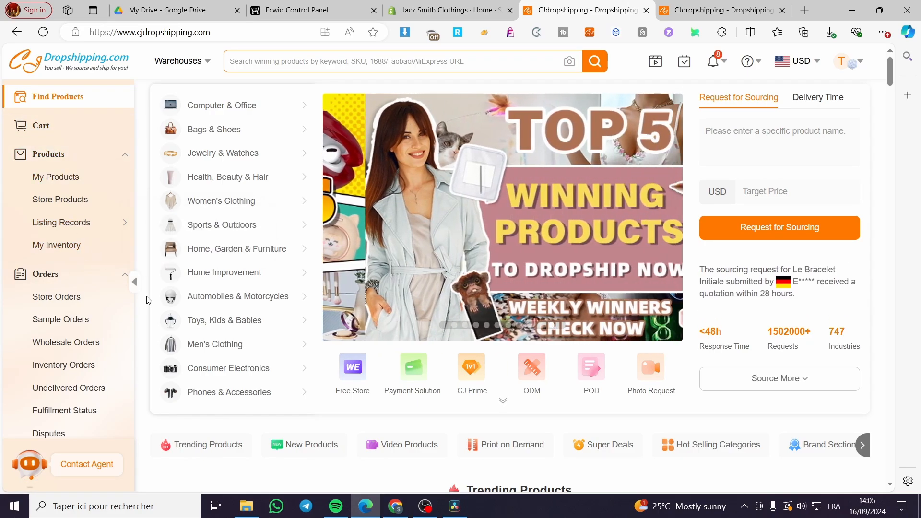
{"action": "left_click", "coordinate": [134, 281]}
{"action": "left_click", "coordinate": [43, 282]}
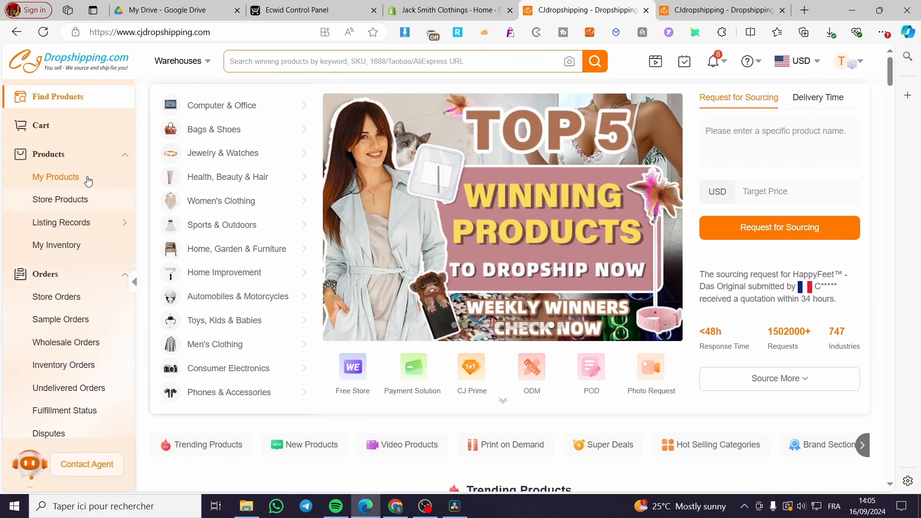
{"action": "scroll", "coordinate": [92, 156], "scroll_direction": "down", "scroll_amount": 8}
{"action": "mouse_move", "coordinate": [47, 200]}
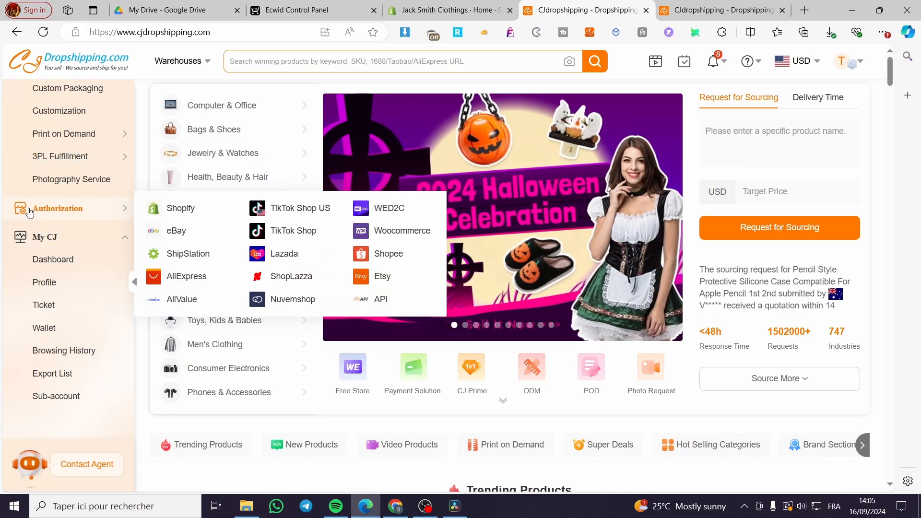
{"action": "left_click", "coordinate": [168, 215]}
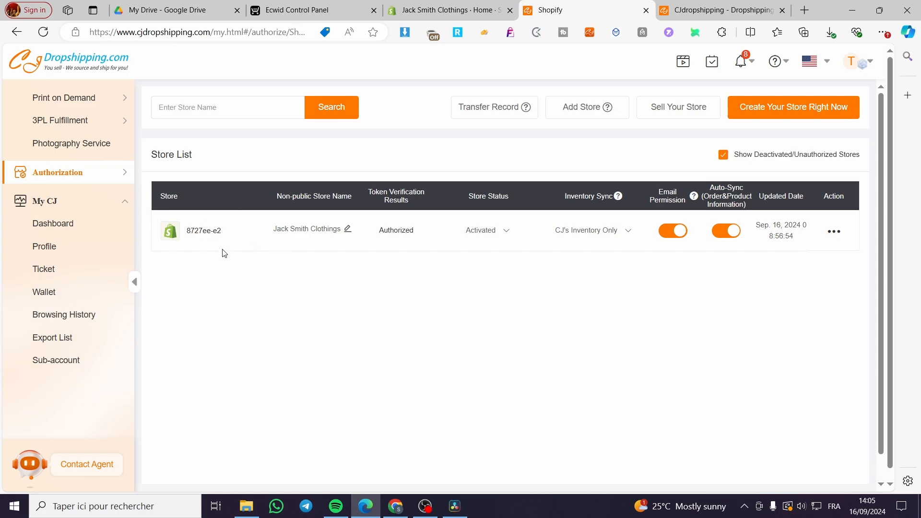
- Compare the authorized store's identifier in the Store List with the one in the Shopify admin's web address
{"action": "left_click_drag", "start_coordinate": [222, 235], "coordinate": [193, 232]}
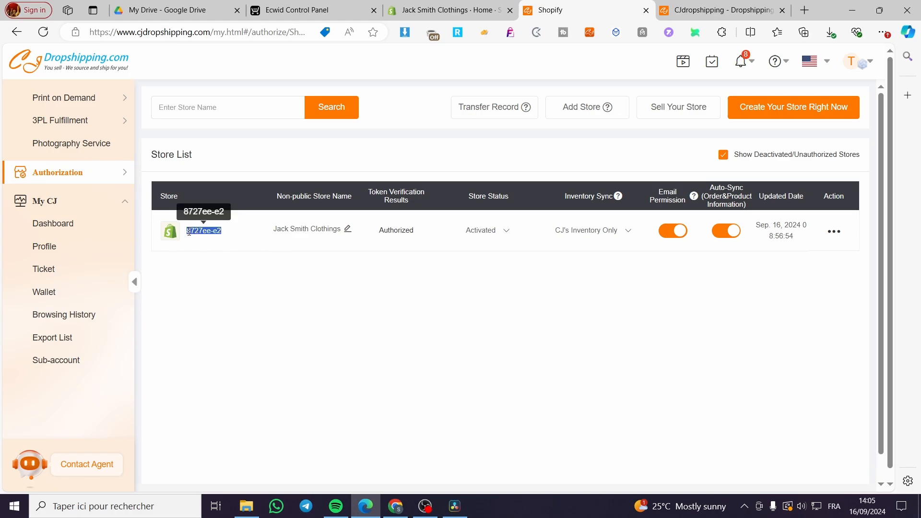
{"action": "left_click", "coordinate": [451, 6]}
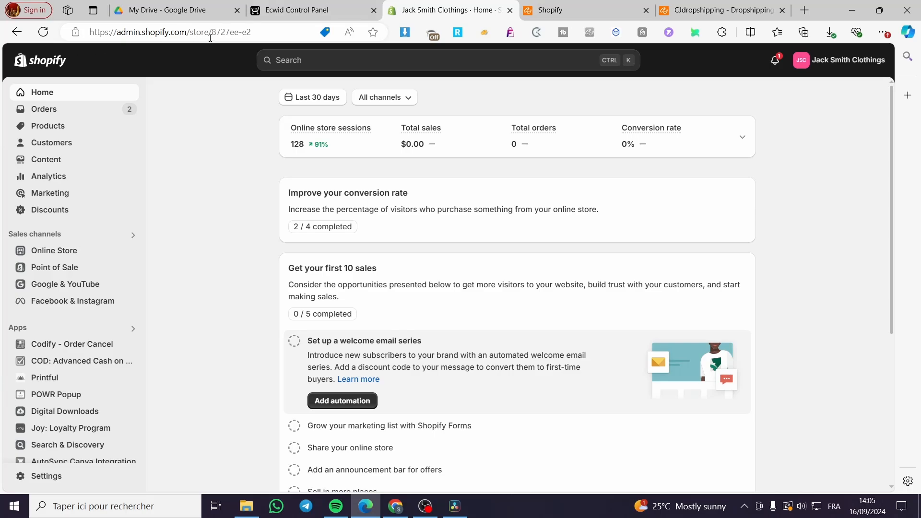
{"action": "left_click_drag", "start_coordinate": [250, 32], "coordinate": [211, 33]}
{"action": "left_click", "coordinate": [260, 32]}
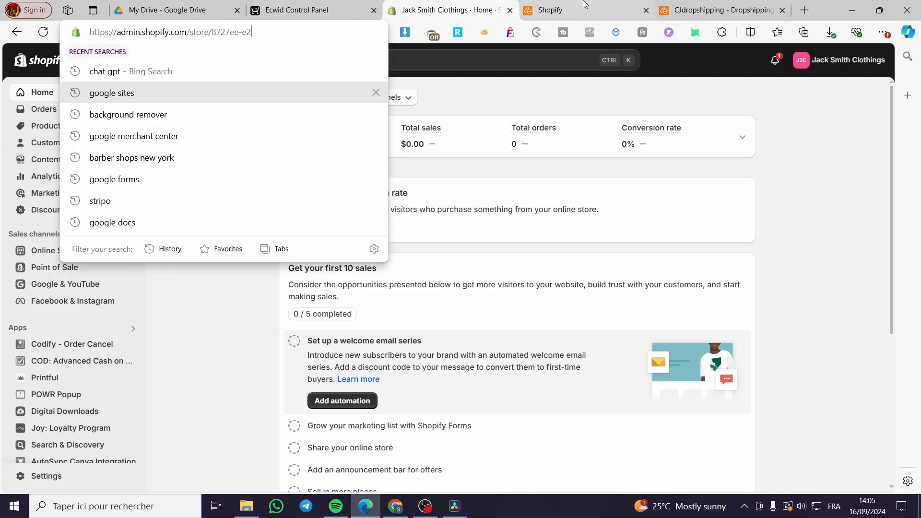
{"action": "left_click", "coordinate": [581, 7]}
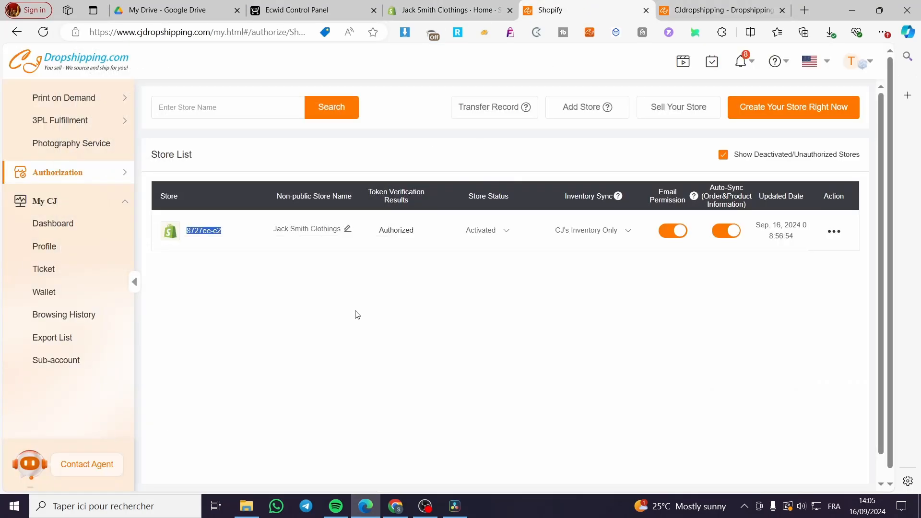
- Review the store's inventory sync options and the Shopify authorization instructions for adding a store, and close the instructions
{"action": "left_click", "coordinate": [322, 311]}
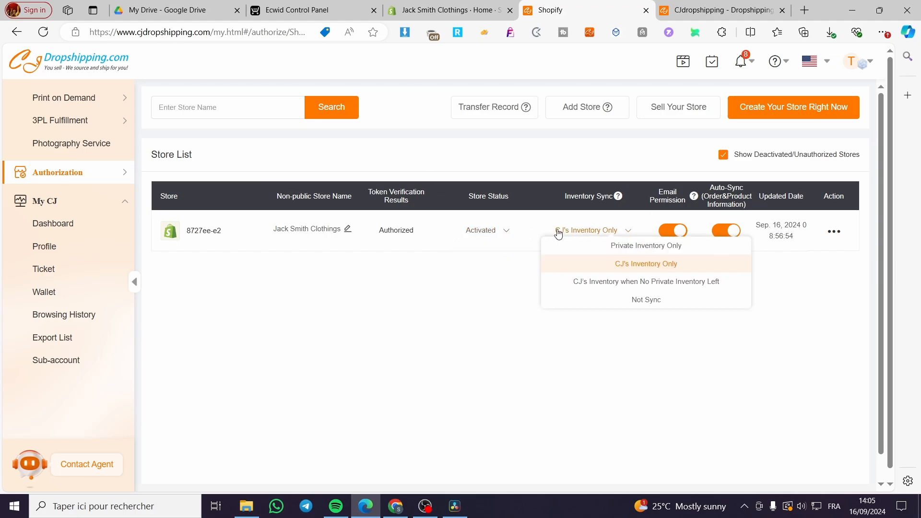
{"action": "left_click", "coordinate": [578, 113]}
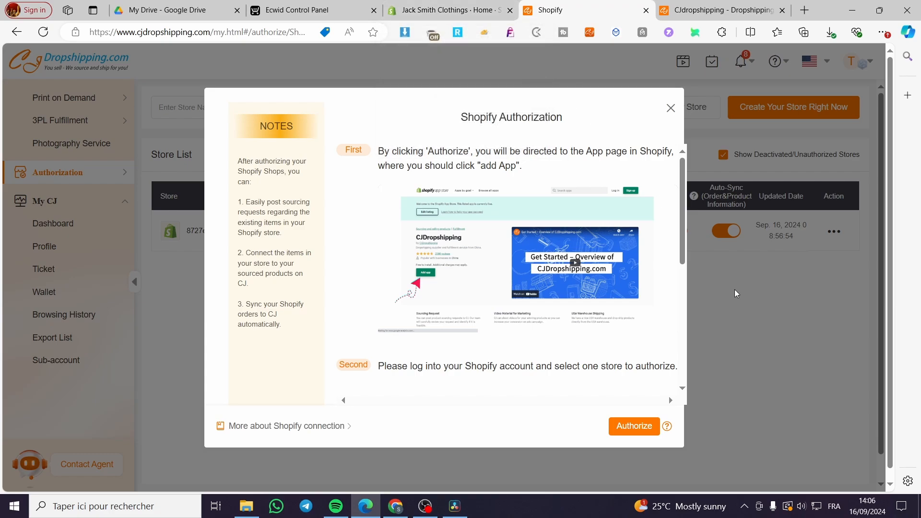
{"action": "left_click", "coordinate": [671, 108]}
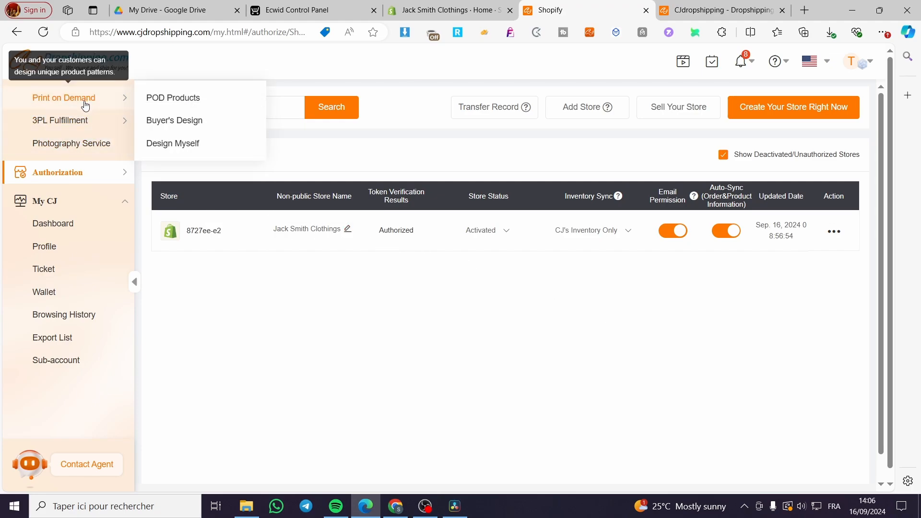
- Return to Find Products, browse the trending and new products, and open the Solid Rhombic Letter Home Slippers from New Products
{"action": "scroll", "coordinate": [83, 192], "scroll_direction": "up", "scroll_amount": 6}
{"action": "left_click", "coordinate": [53, 99]}
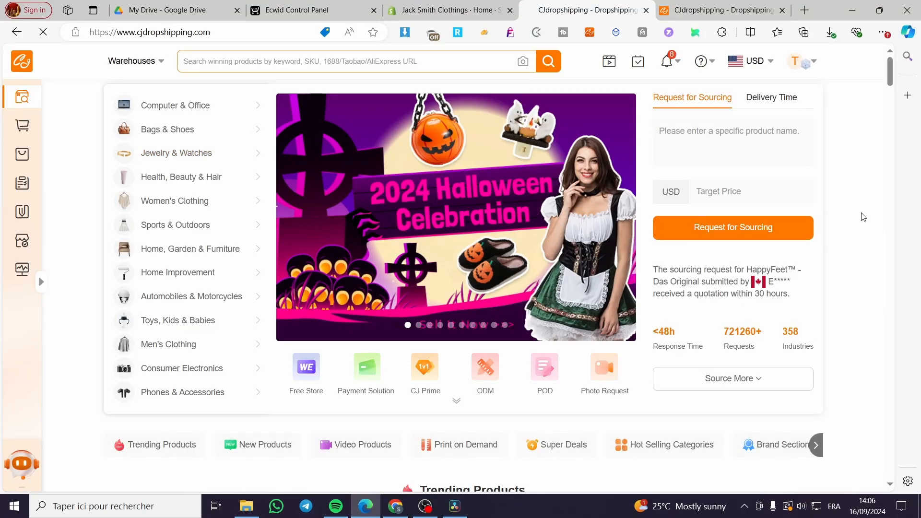
{"action": "scroll", "coordinate": [611, 312], "scroll_direction": "down", "scroll_amount": 3}
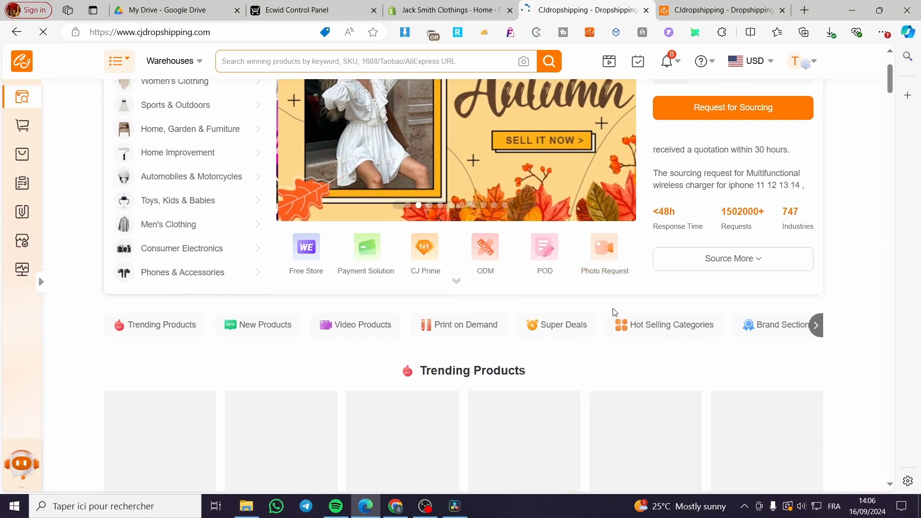
{"action": "scroll", "coordinate": [490, 288], "scroll_direction": "down", "scroll_amount": 5}
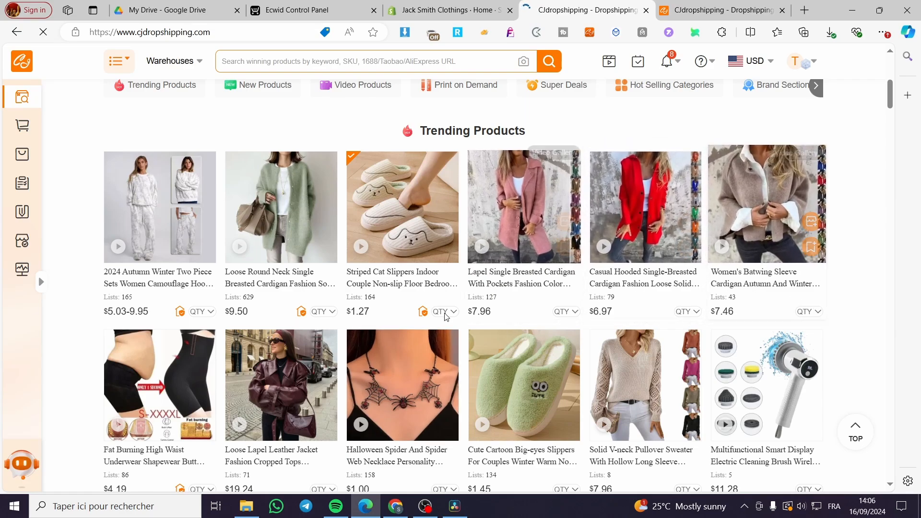
{"action": "scroll", "coordinate": [576, 307], "scroll_direction": "down", "scroll_amount": 3}
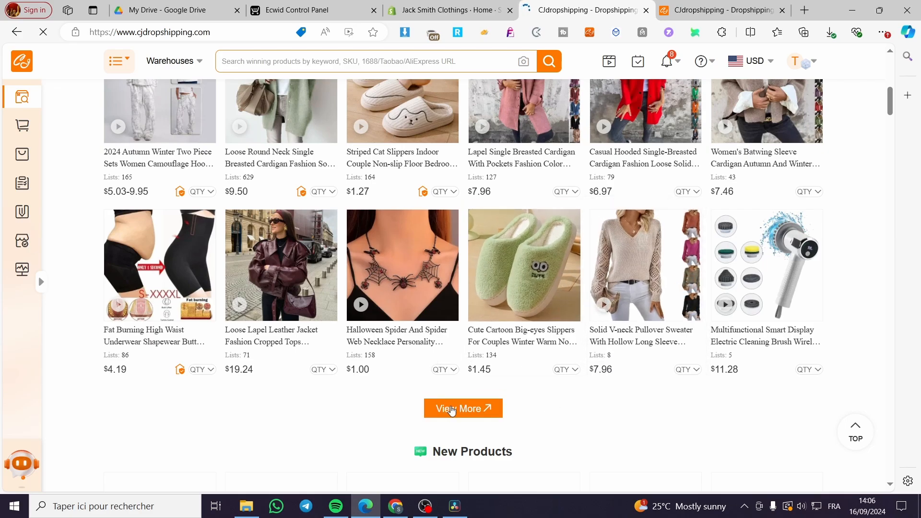
{"action": "scroll", "coordinate": [528, 413], "scroll_direction": "down", "scroll_amount": 6}
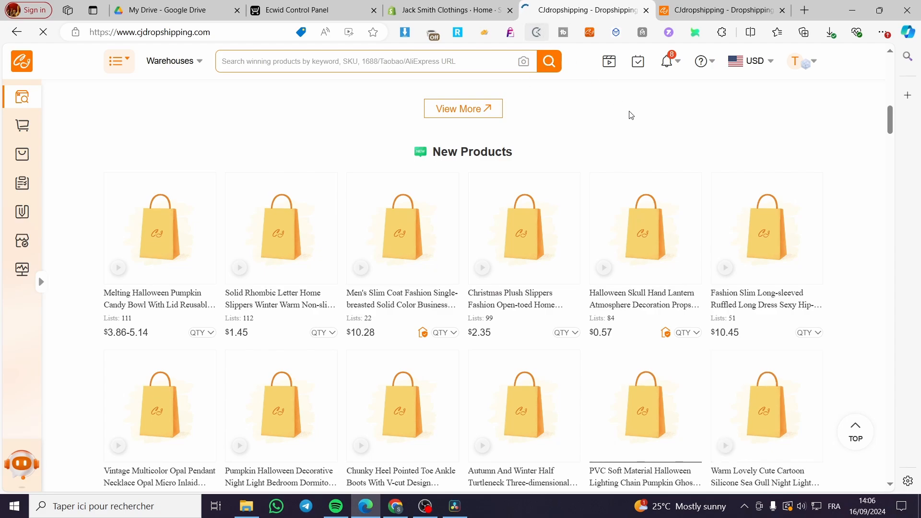
{"action": "scroll", "coordinate": [741, 165], "scroll_direction": "down", "scroll_amount": 8}
{"action": "scroll", "coordinate": [743, 174], "scroll_direction": "down", "scroll_amount": 4}
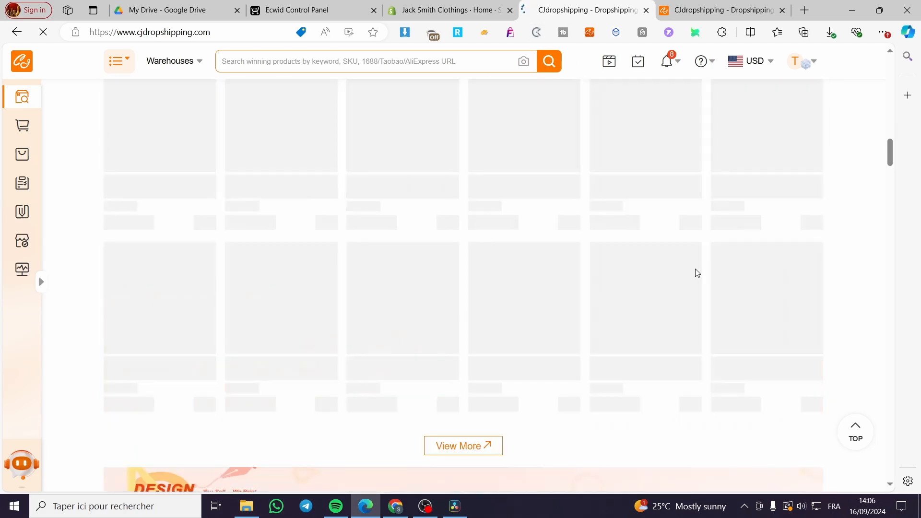
{"action": "scroll", "coordinate": [420, 351], "scroll_direction": "up", "scroll_amount": 12}
{"action": "scroll", "coordinate": [415, 353], "scroll_direction": "up", "scroll_amount": 1}
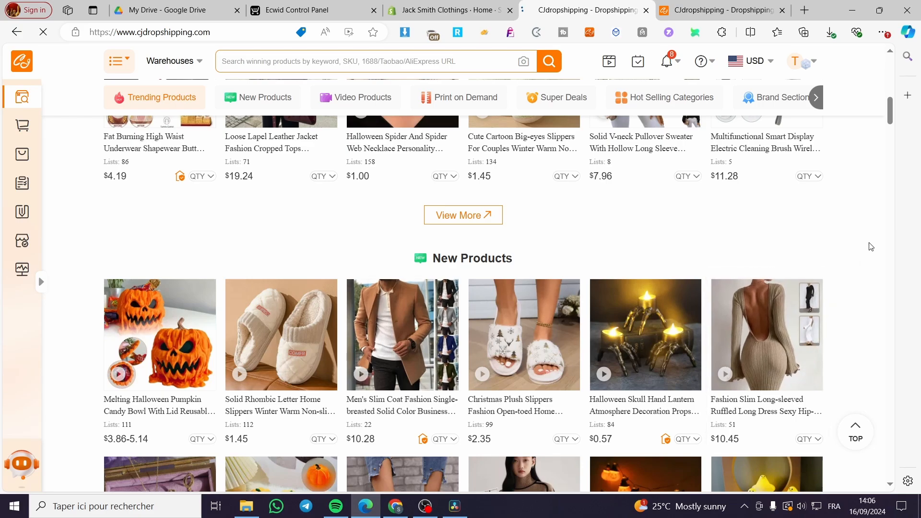
{"action": "scroll", "coordinate": [844, 254], "scroll_direction": "down", "scroll_amount": 1}
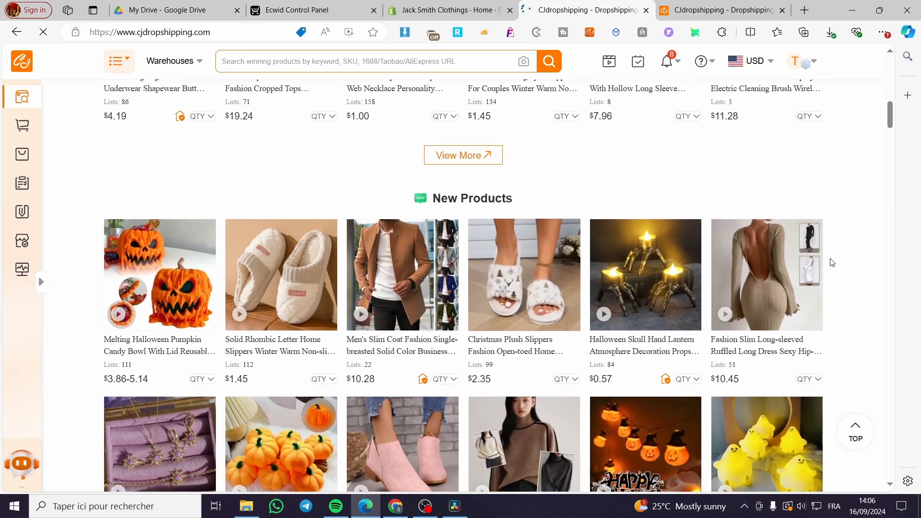
{"action": "scroll", "coordinate": [308, 353], "scroll_direction": "down", "scroll_amount": 2}
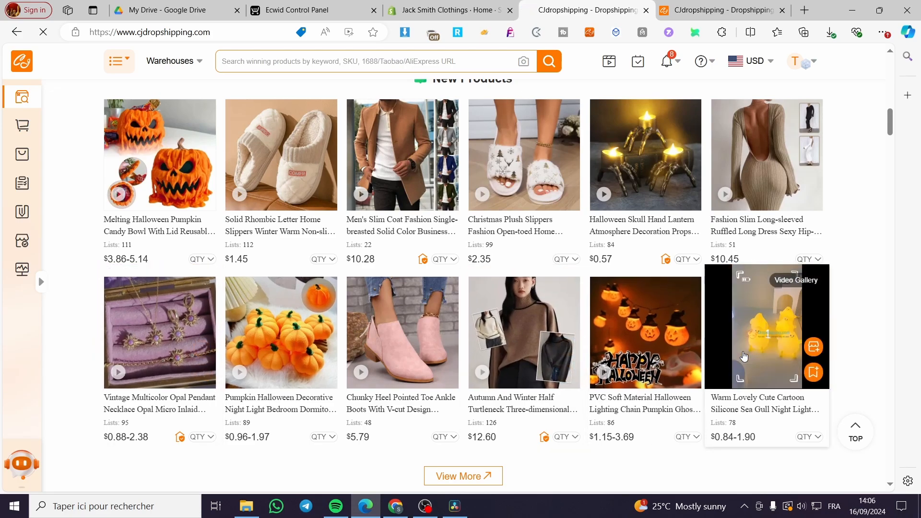
{"action": "left_click", "coordinate": [297, 156]}
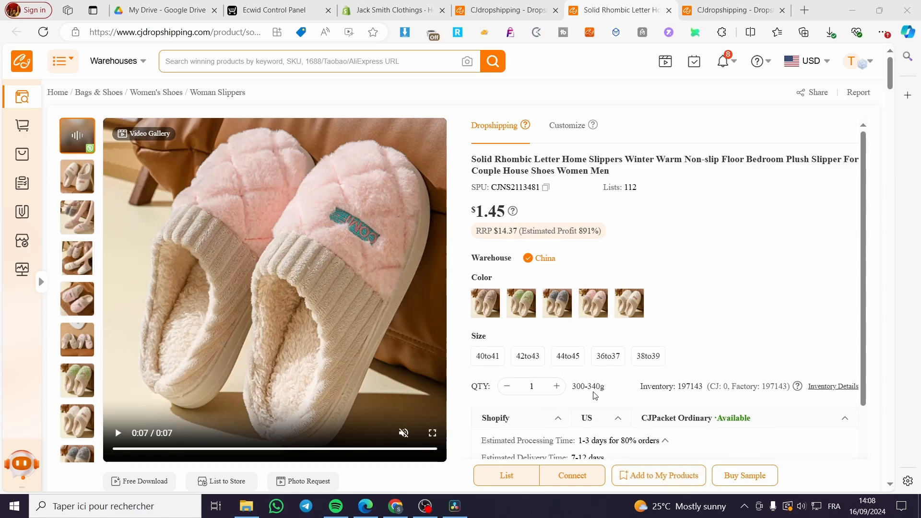
- Add the slippers to My Products, check the shipping estimates, and start listing the product to the store
{"action": "left_click", "coordinate": [672, 471]}
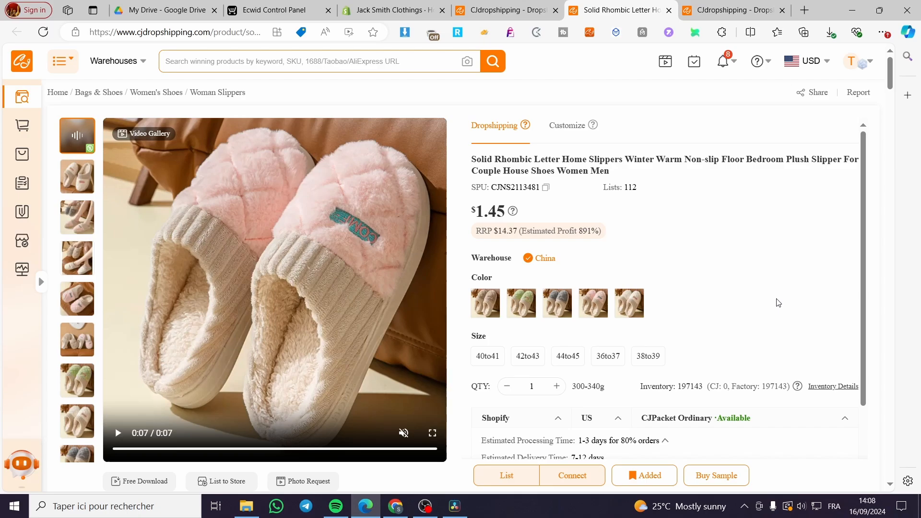
{"action": "scroll", "coordinate": [722, 358], "scroll_direction": "down", "scroll_amount": 1}
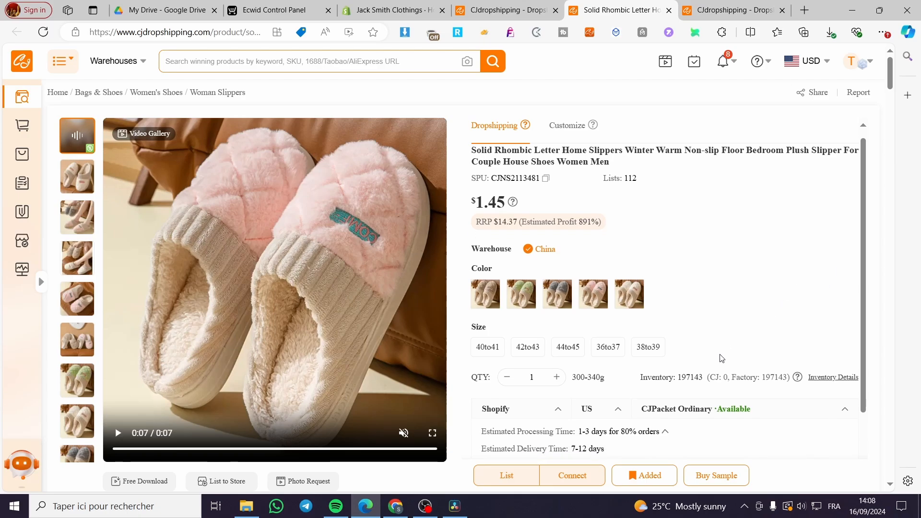
{"action": "scroll", "coordinate": [722, 358], "scroll_direction": "down", "scroll_amount": 2}
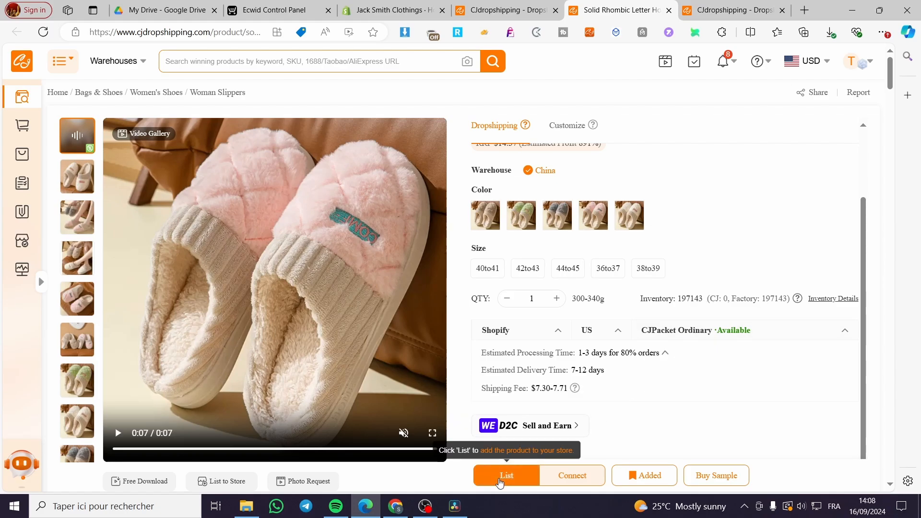
{"action": "left_click", "coordinate": [499, 483]}
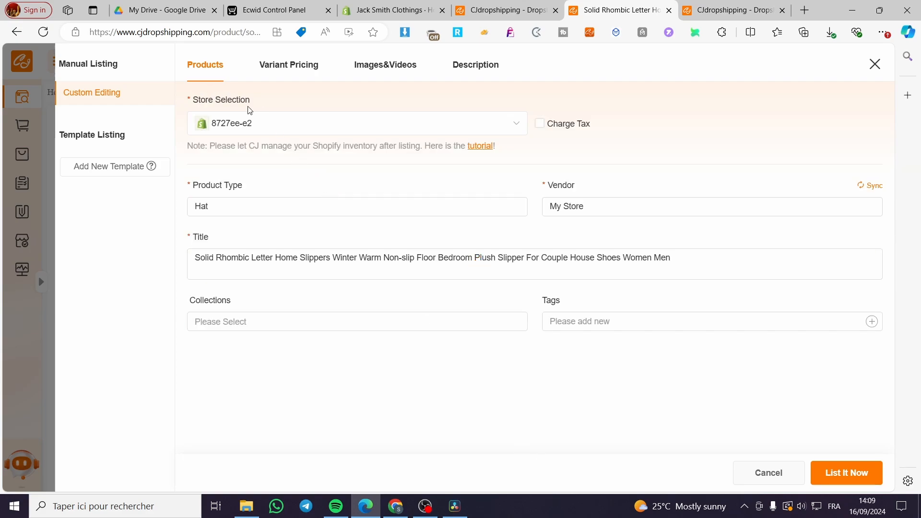
- Choose the connected Shopify store for the listing and set the product type to Slippers
{"action": "left_click", "coordinate": [262, 127]}
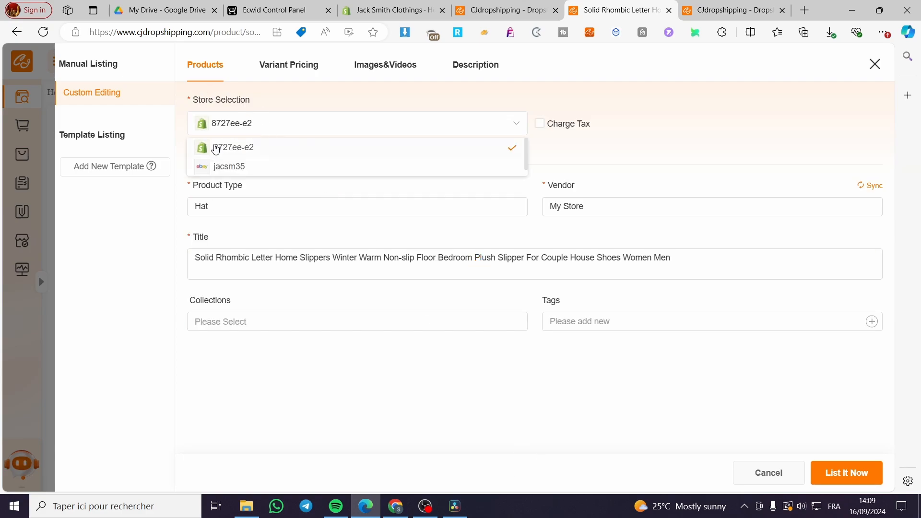
{"action": "left_click", "coordinate": [244, 153]}
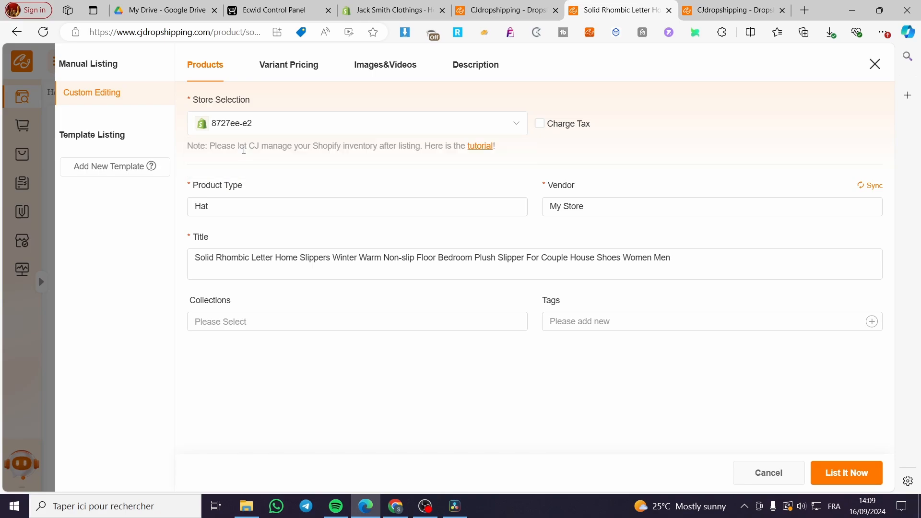
{"action": "left_click", "coordinate": [229, 208]}
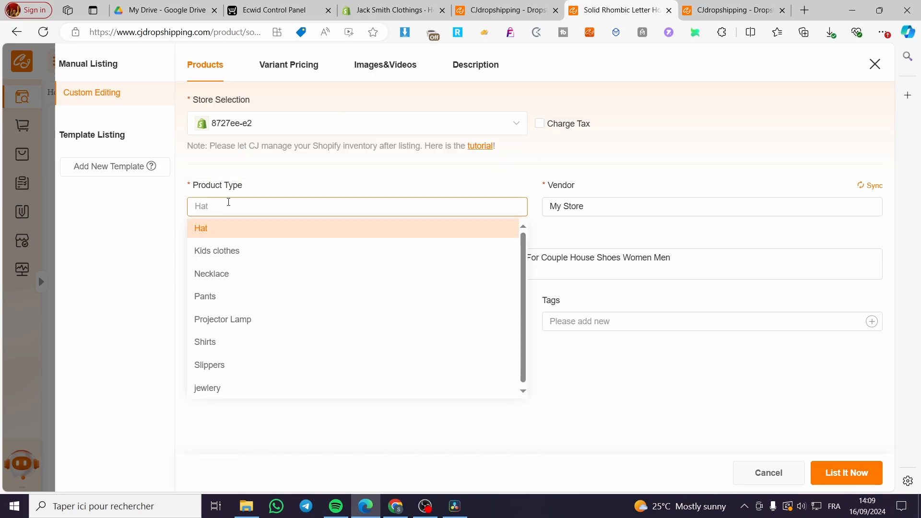
{"action": "left_click", "coordinate": [222, 370]}
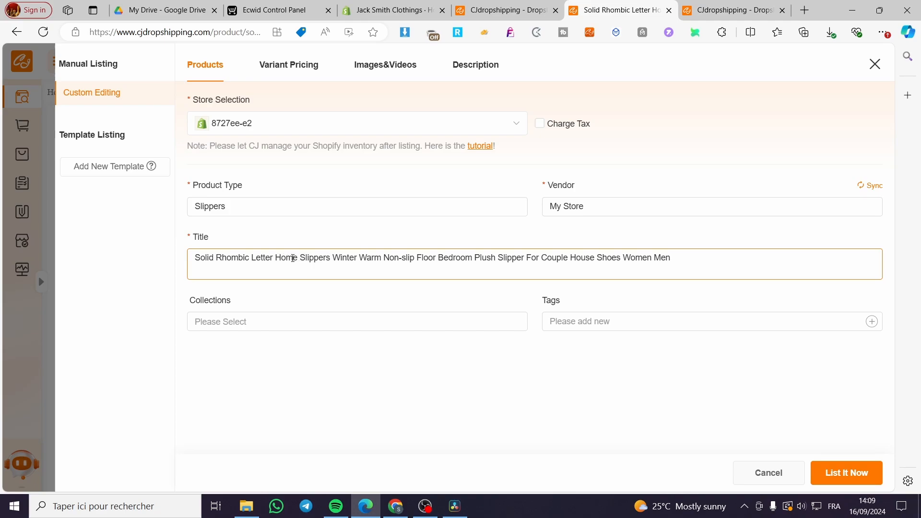
- Shorten the listing title to "Home Slippers for Winter"
{"action": "left_click_drag", "start_coordinate": [274, 258], "coordinate": [168, 259]}
{"action": "key", "text": "BackSpace"}
{"action": "key", "text": "F11"}
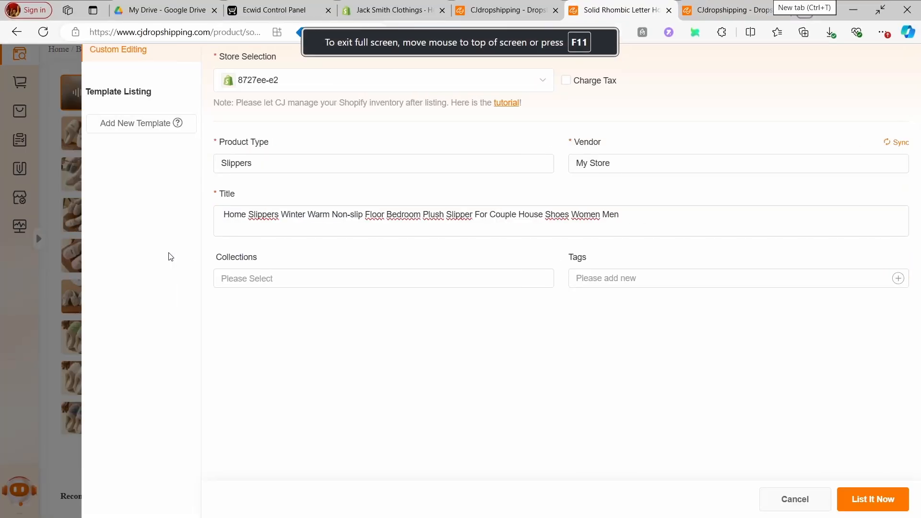
{"action": "key", "text": "F11"}
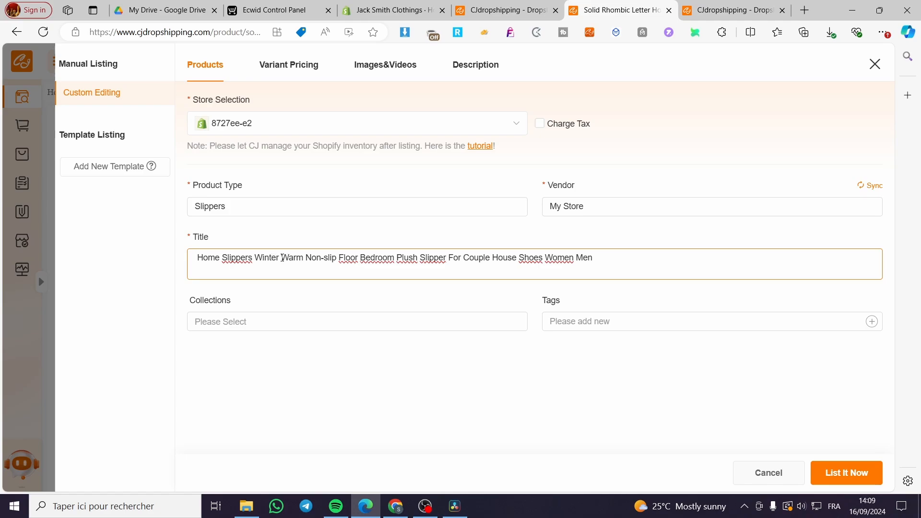
{"action": "left_click_drag", "start_coordinate": [286, 258], "coordinate": [630, 256]}
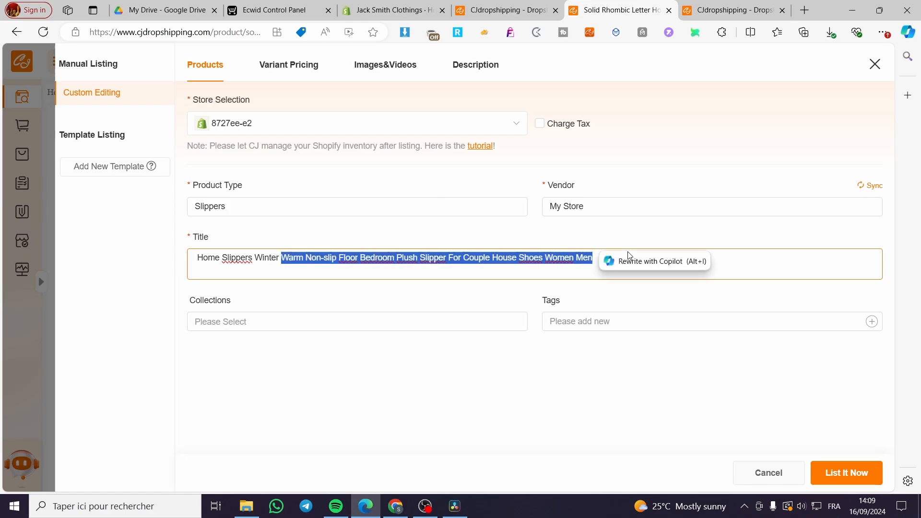
{"action": "key", "text": "BackSpace"}
{"action": "left_click", "coordinate": [254, 257]}
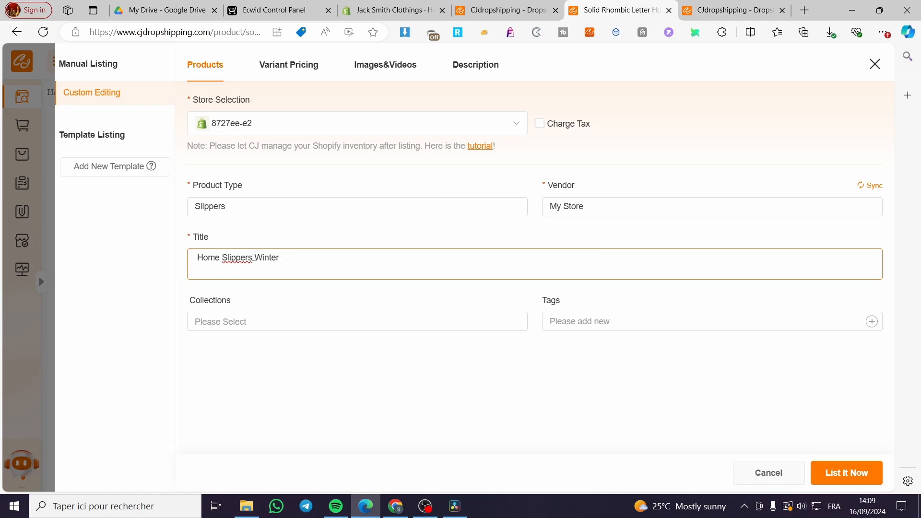
{"action": "type", "text": "for"}
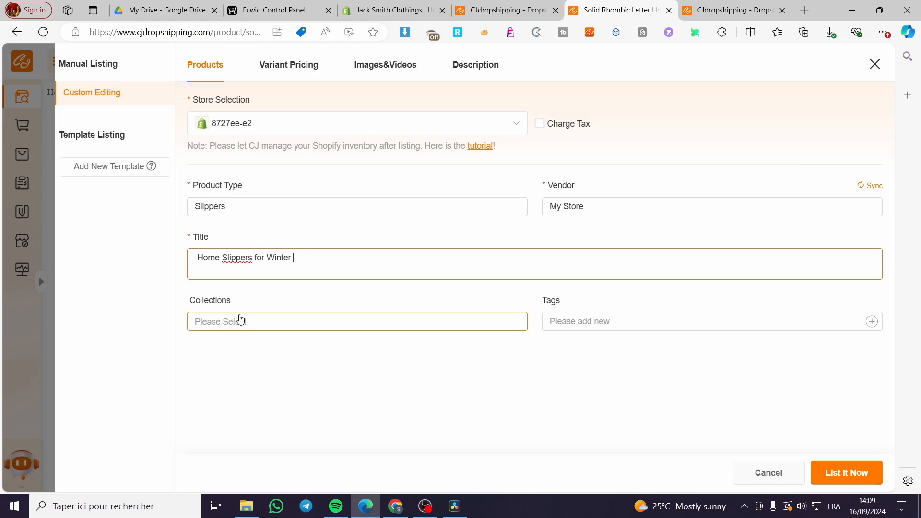
- Check the available collections without choosing one, and add the tags Slippers, Flipflops, Winter and Slides
{"action": "left_click", "coordinate": [315, 319]}
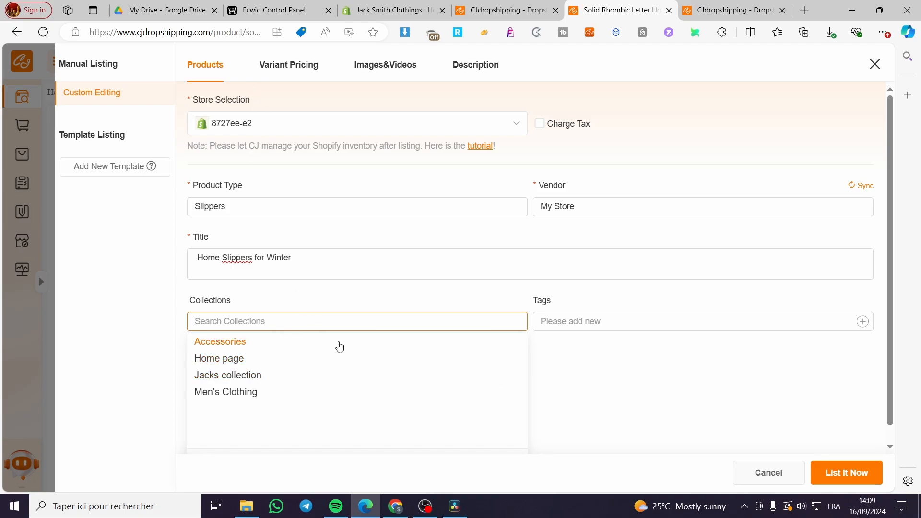
{"action": "left_click", "coordinate": [605, 322]}
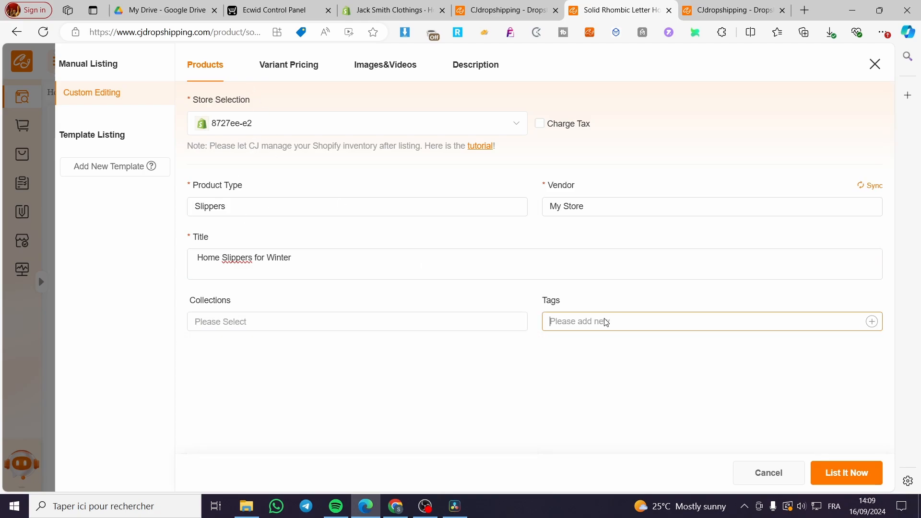
{"action": "type", "text": "Slippers"}
{"action": "key", "text": "Return"}
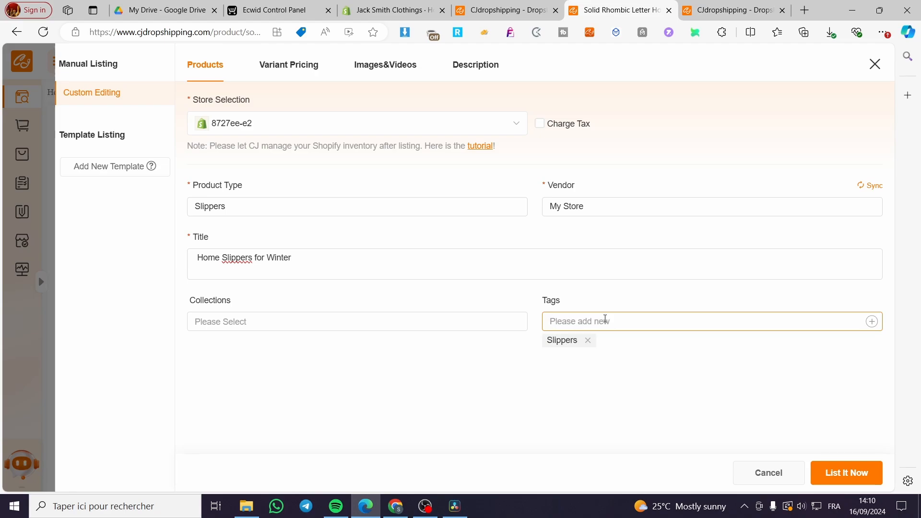
{"action": "type", "text": "Flipflops"}
{"action": "key", "text": "Return"}
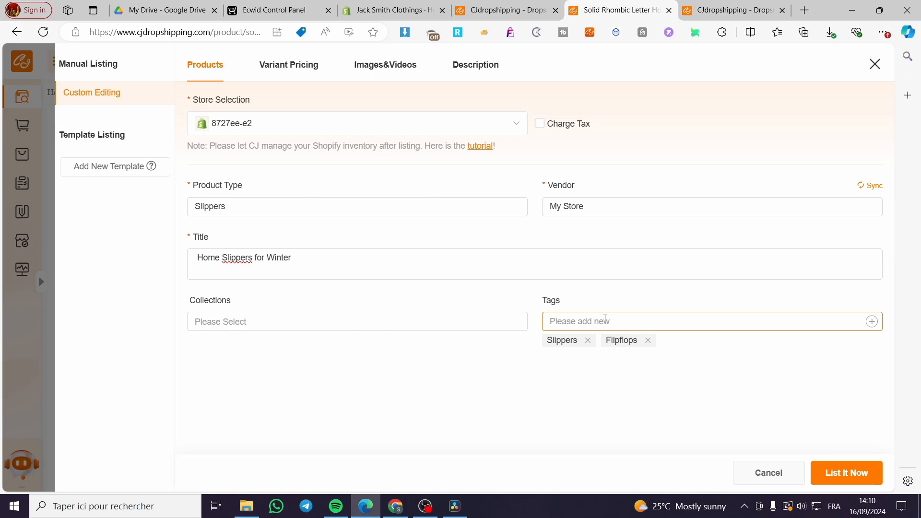
{"action": "type", "text": "Winter"}
{"action": "key", "text": "Return"}
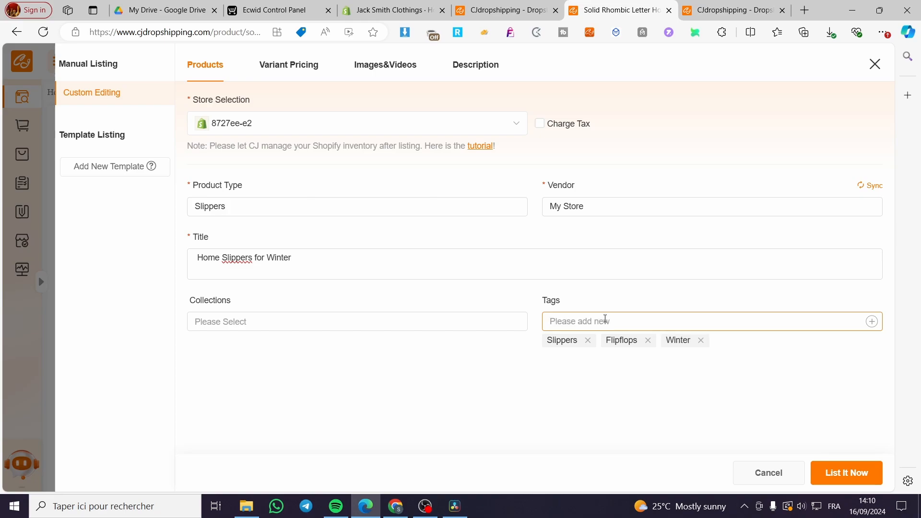
{"action": "type", "text": "Slides"}
{"action": "key", "text": "Return"}
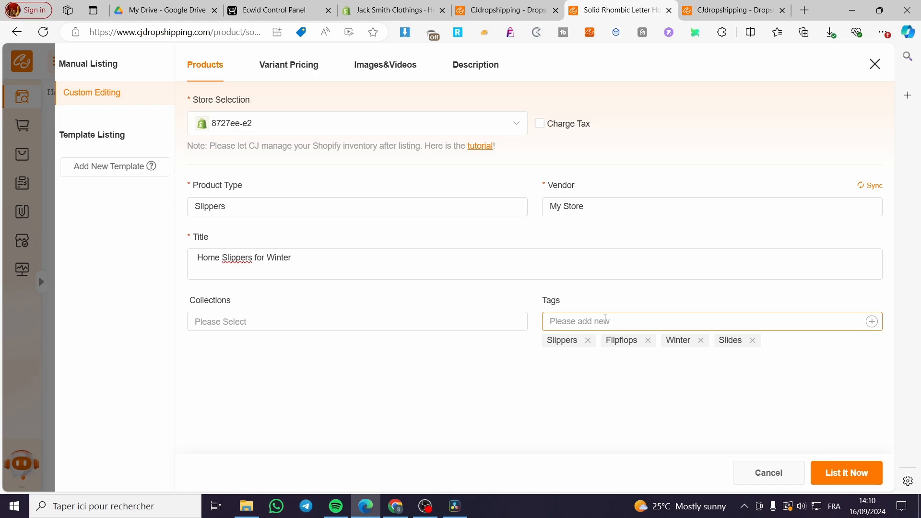
- Set the selling price of all selected variants to 29.99 USD with a bulk price change
{"action": "left_click", "coordinate": [291, 65]}
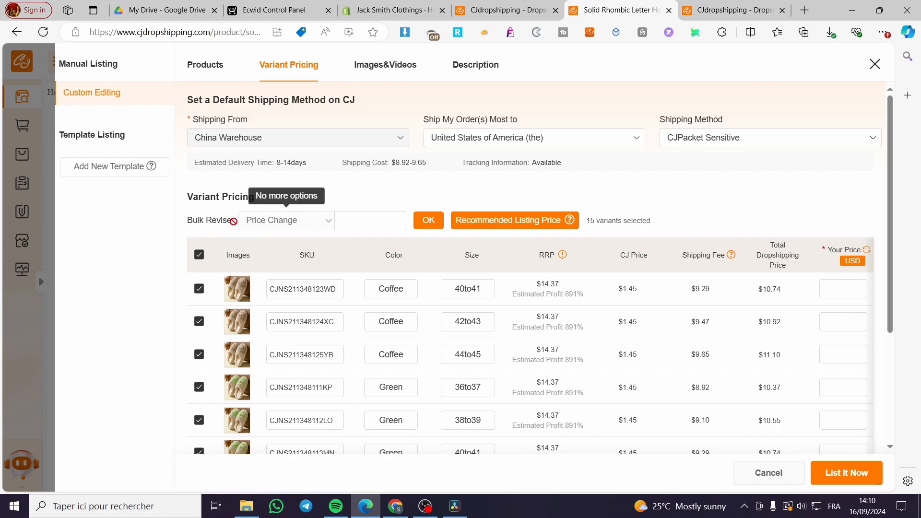
{"action": "left_click", "coordinate": [346, 220]}
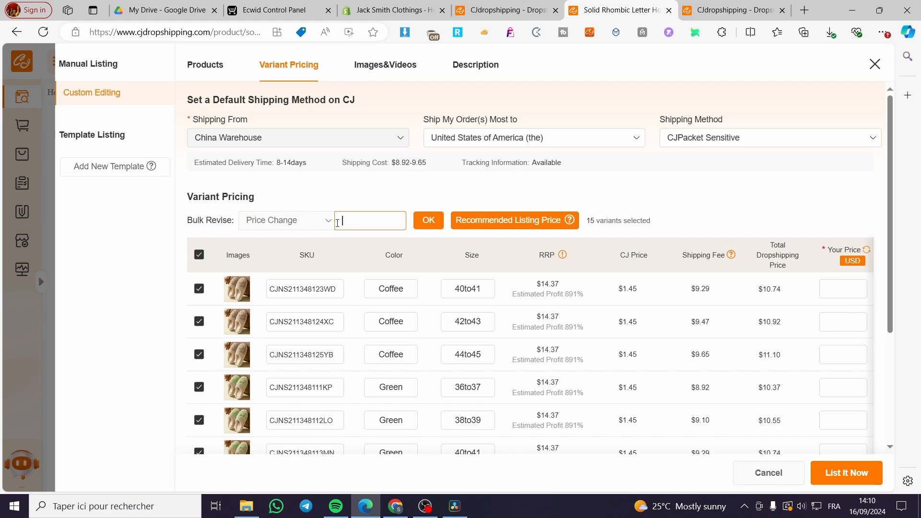
{"action": "left_click", "coordinate": [320, 222]}
{"action": "scroll", "coordinate": [786, 316], "scroll_direction": "down", "scroll_amount": 3}
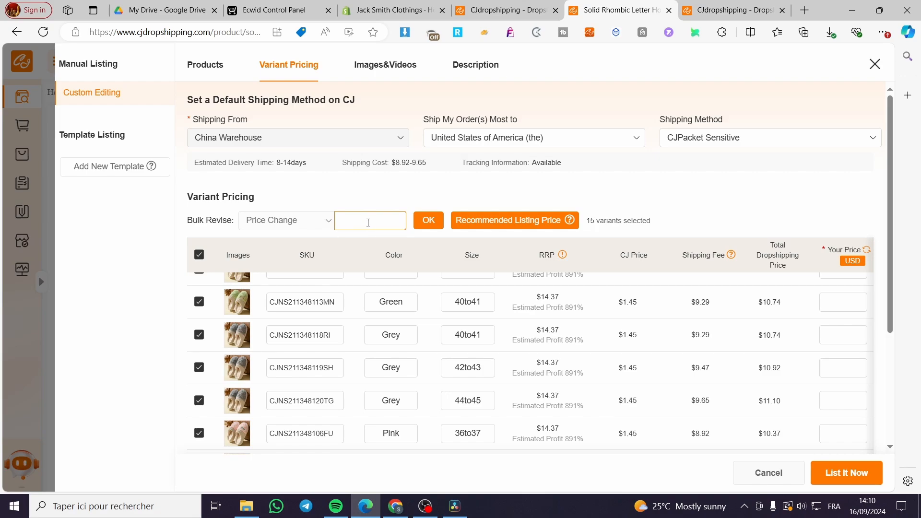
{"action": "type", "text": "29.99"}
{"action": "left_click", "coordinate": [427, 220]}
{"action": "scroll", "coordinate": [814, 341], "scroll_direction": "up", "scroll_amount": 3}
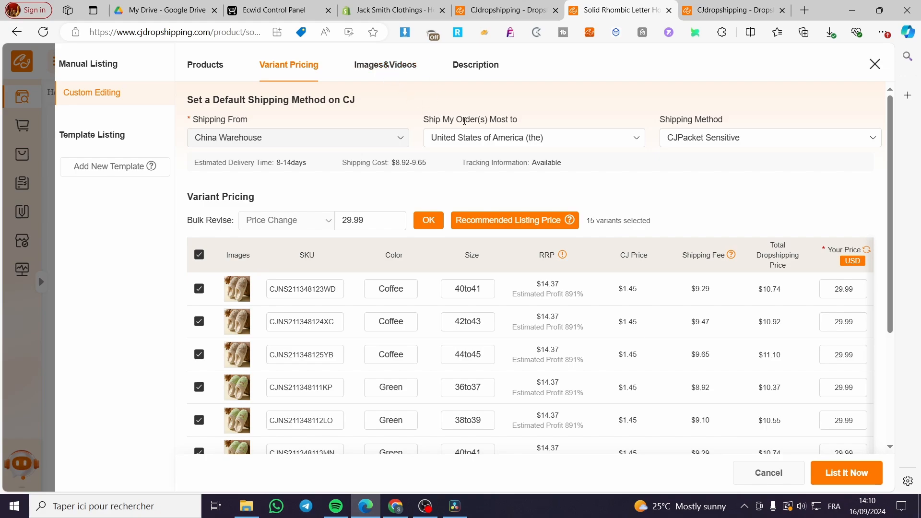
- Review the destination country and shipping method options for the default shipping without changing them
{"action": "left_click", "coordinate": [497, 144]}
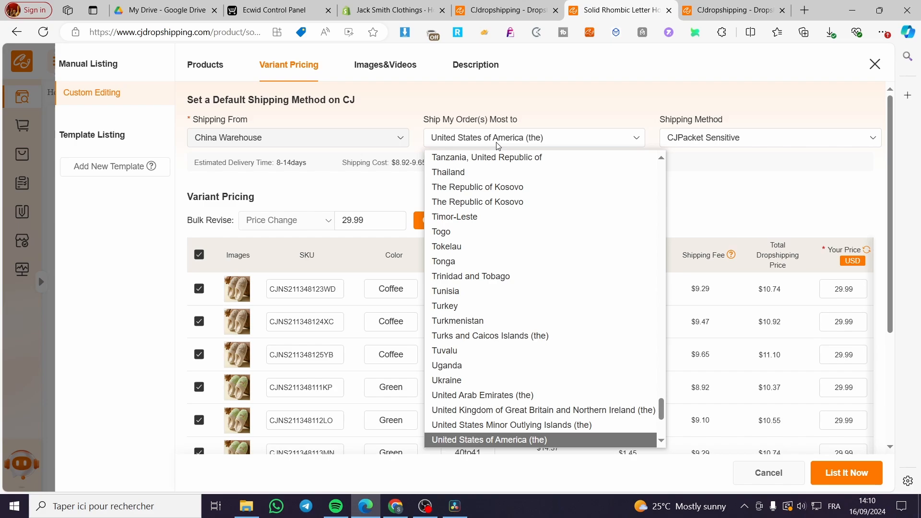
{"action": "left_click", "coordinate": [497, 144]}
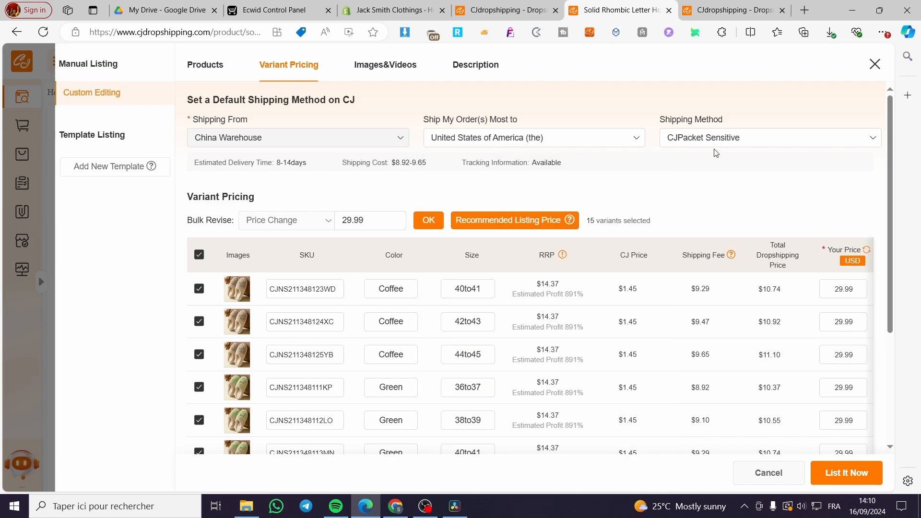
{"action": "left_click", "coordinate": [725, 140]}
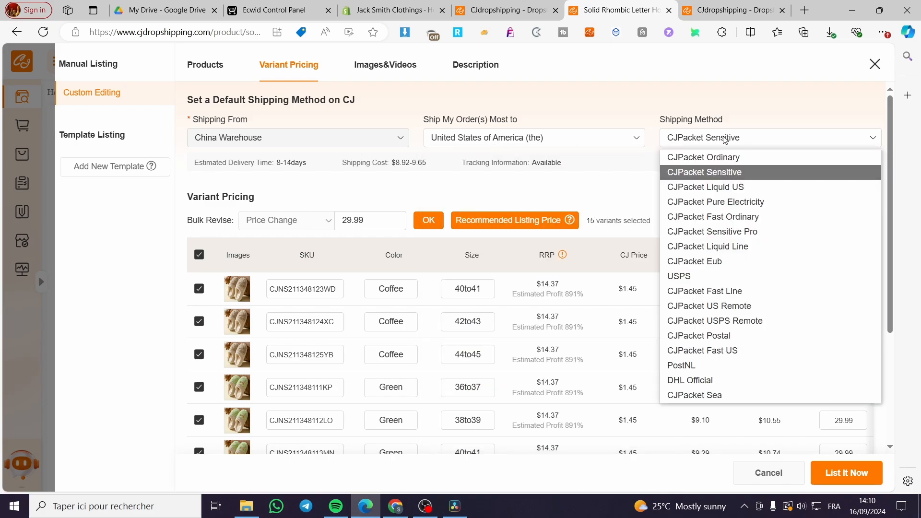
{"action": "left_click", "coordinate": [725, 140]}
- Review the listing's images and available video, trying the video's selection and clearing it again
{"action": "left_click", "coordinate": [371, 69]}
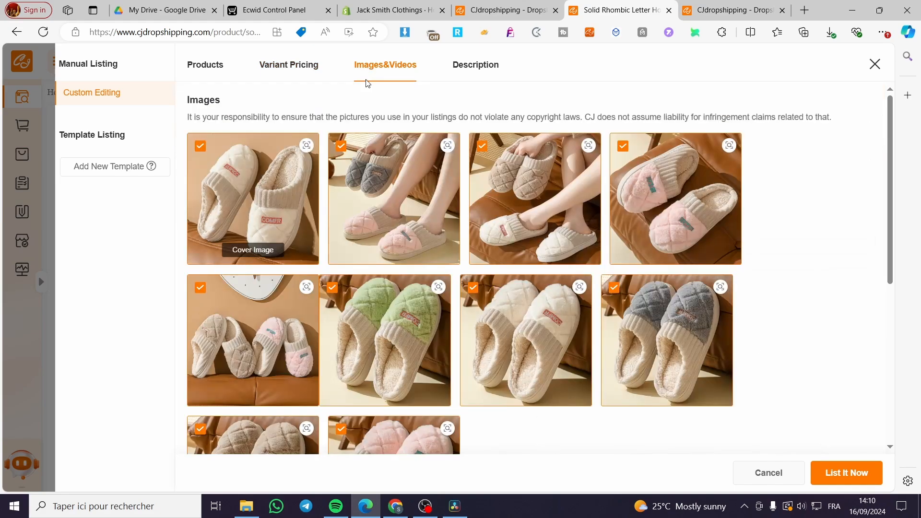
{"action": "scroll", "coordinate": [519, 264], "scroll_direction": "down", "scroll_amount": 1}
{"action": "scroll", "coordinate": [519, 264], "scroll_direction": "down", "scroll_amount": 3}
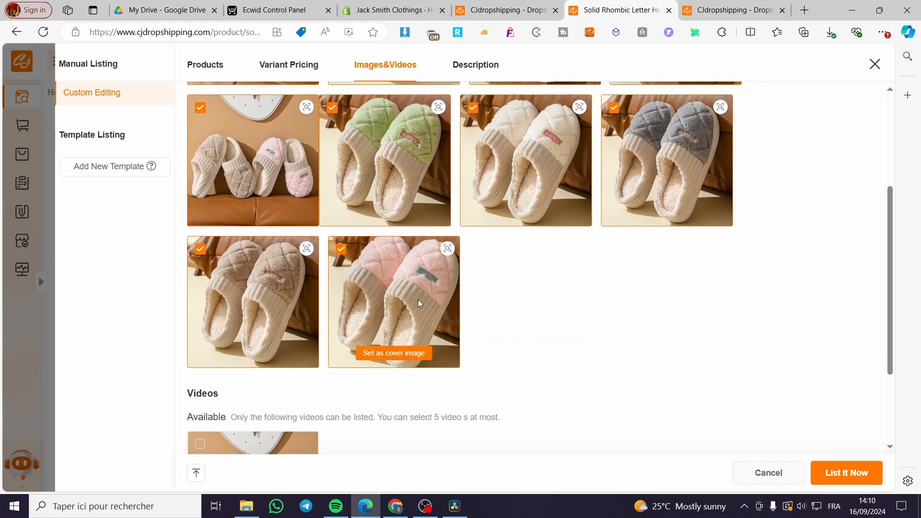
{"action": "scroll", "coordinate": [352, 287], "scroll_direction": "down", "scroll_amount": 3}
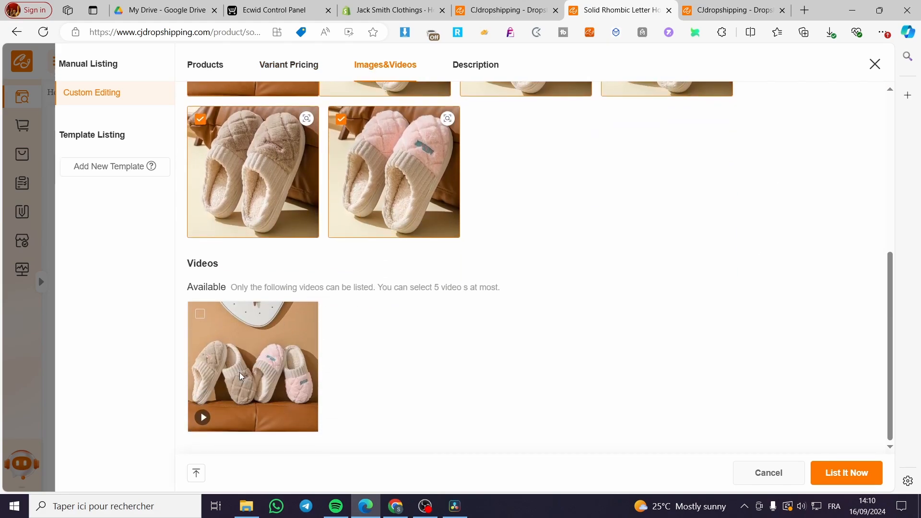
{"action": "left_click", "coordinate": [200, 313]}
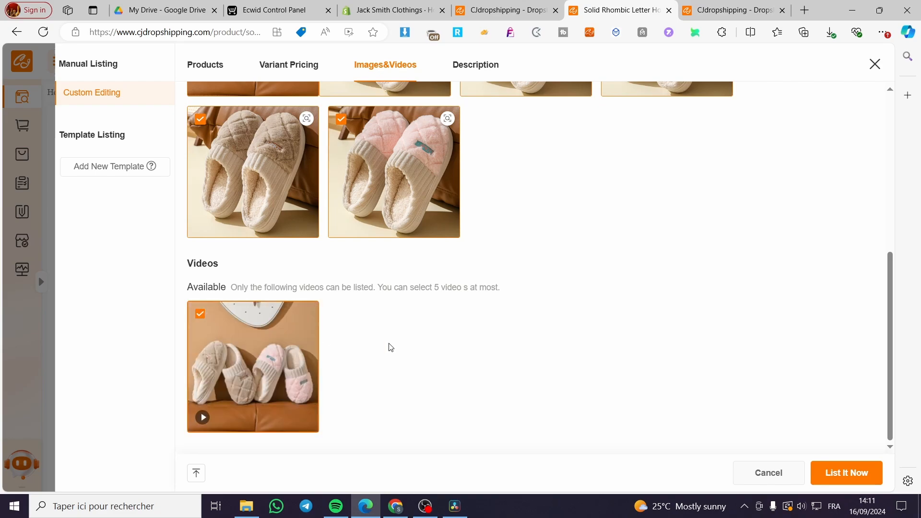
{"action": "left_click", "coordinate": [200, 313]}
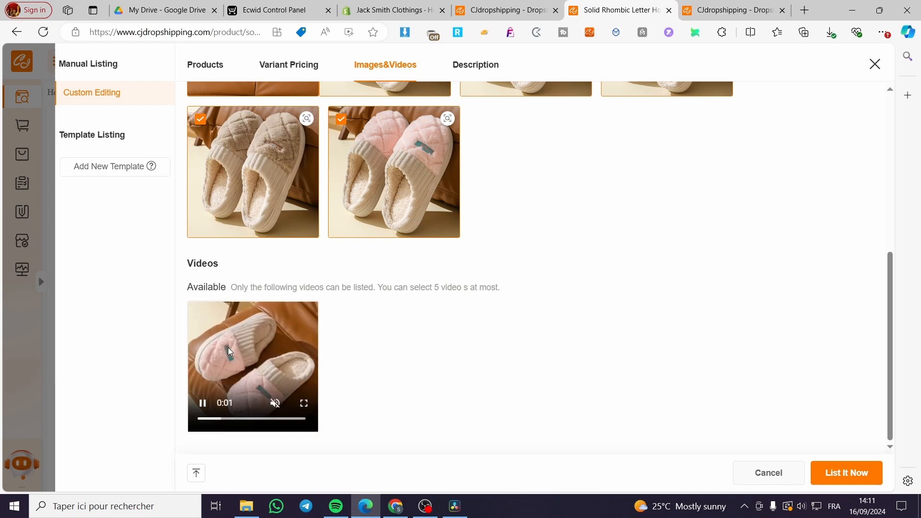
{"action": "scroll", "coordinate": [537, 326], "scroll_direction": "up", "scroll_amount": 6}
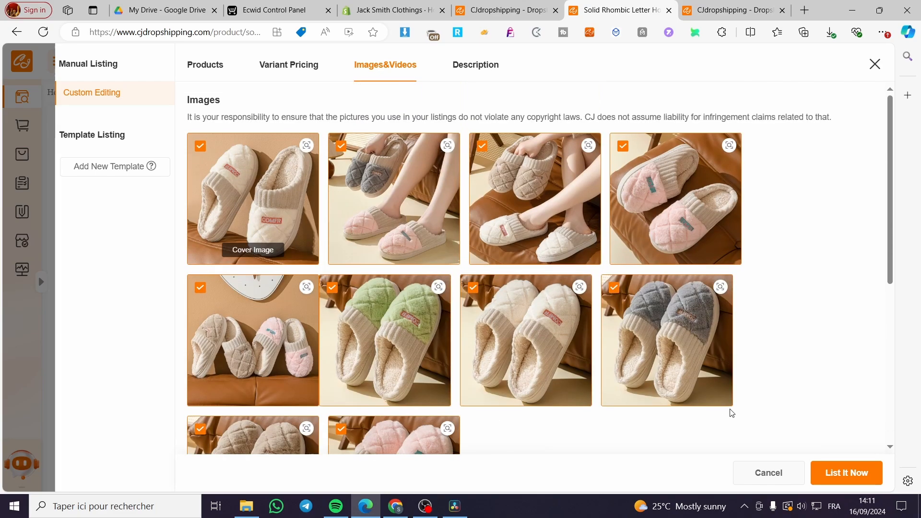
- Review the listing's description, including the specifications and size chart
{"action": "left_click", "coordinate": [499, 68]}
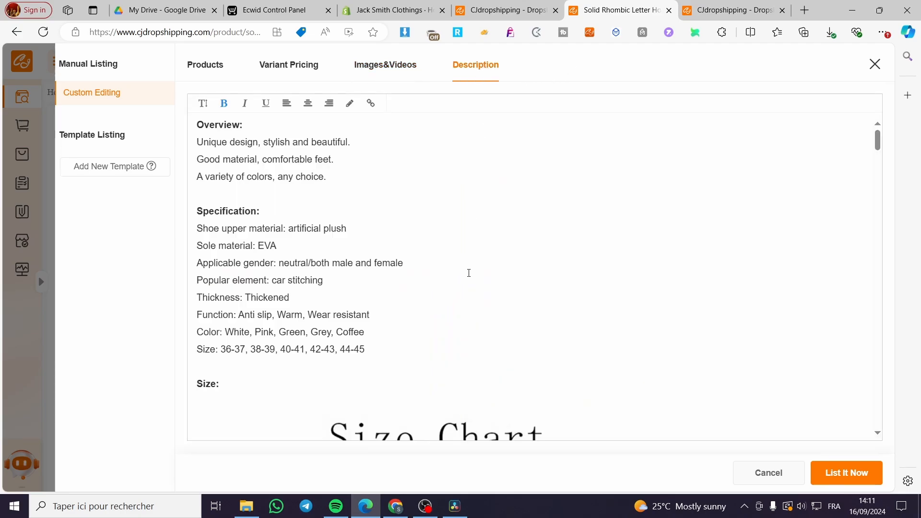
{"action": "scroll", "coordinate": [469, 273], "scroll_direction": "down", "scroll_amount": 6}
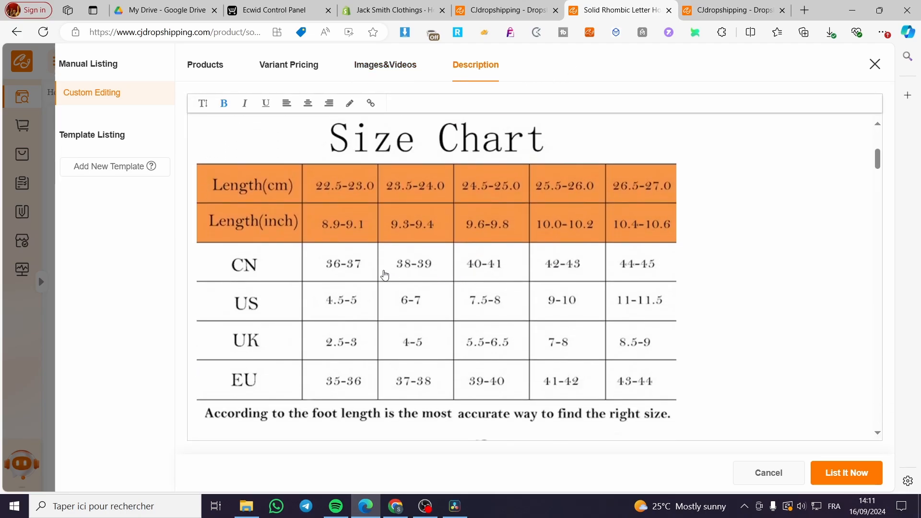
{"action": "scroll", "coordinate": [330, 286], "scroll_direction": "up", "scroll_amount": 6}
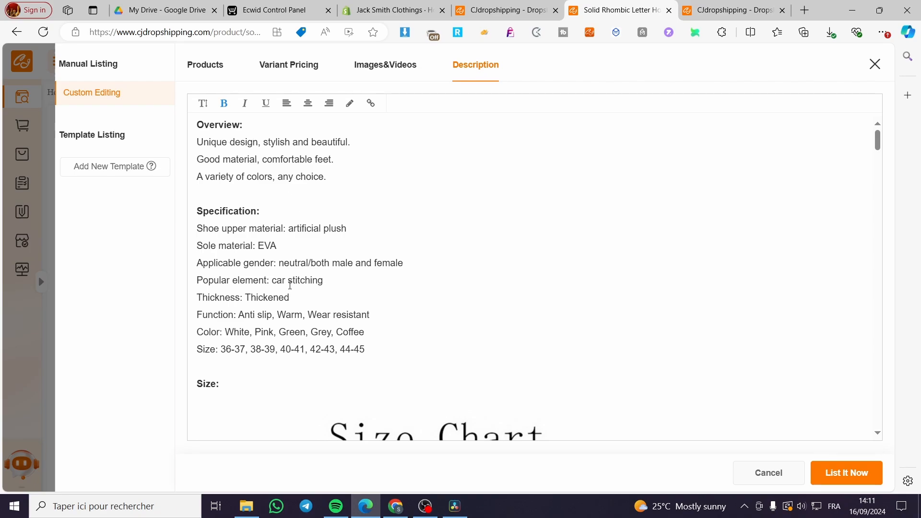
- Check the size chart and product images in the rest of the description, and list the product to the store
{"action": "scroll", "coordinate": [396, 279], "scroll_direction": "down", "scroll_amount": 15}
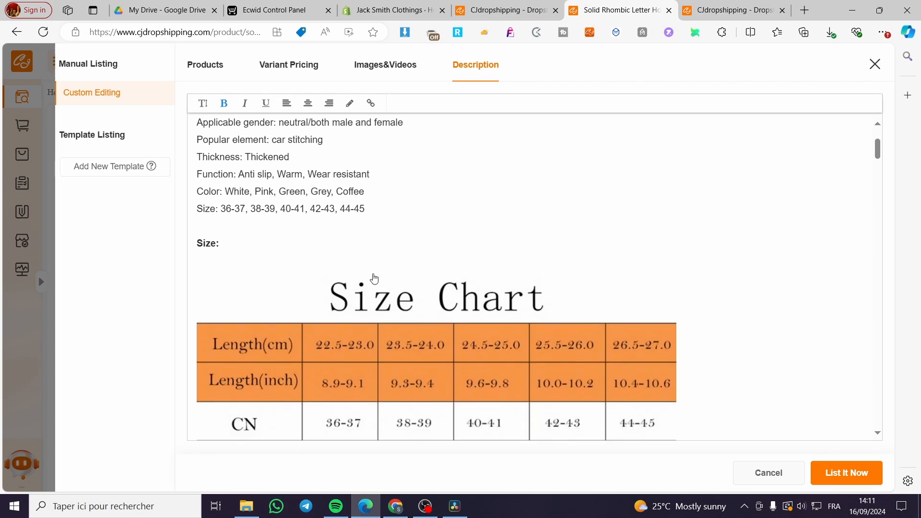
{"action": "scroll", "coordinate": [347, 276], "scroll_direction": "down", "scroll_amount": 6}
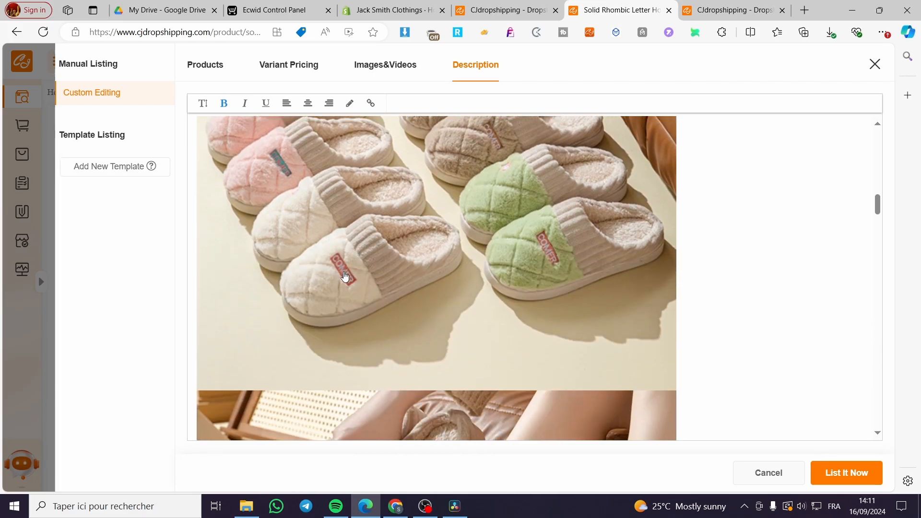
{"action": "left_click_drag", "start_coordinate": [877, 219], "coordinate": [889, 73]}
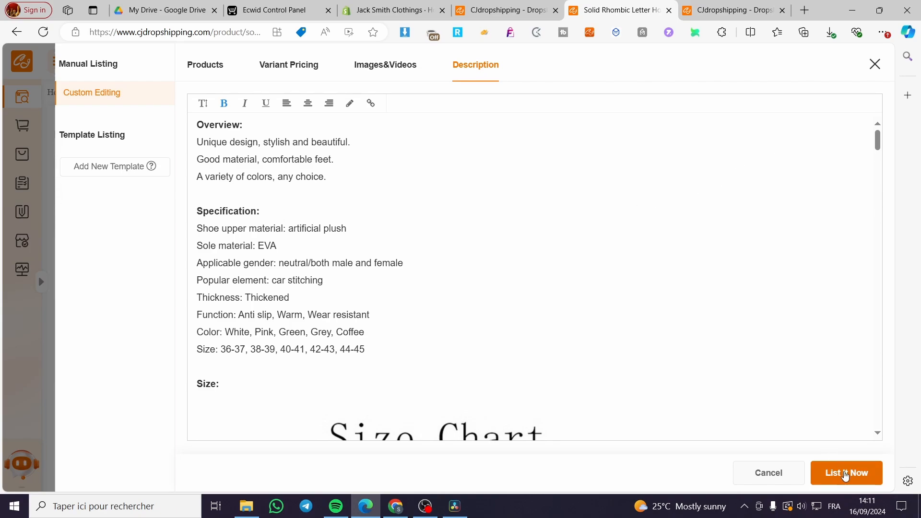
{"action": "left_click", "coordinate": [846, 475]}
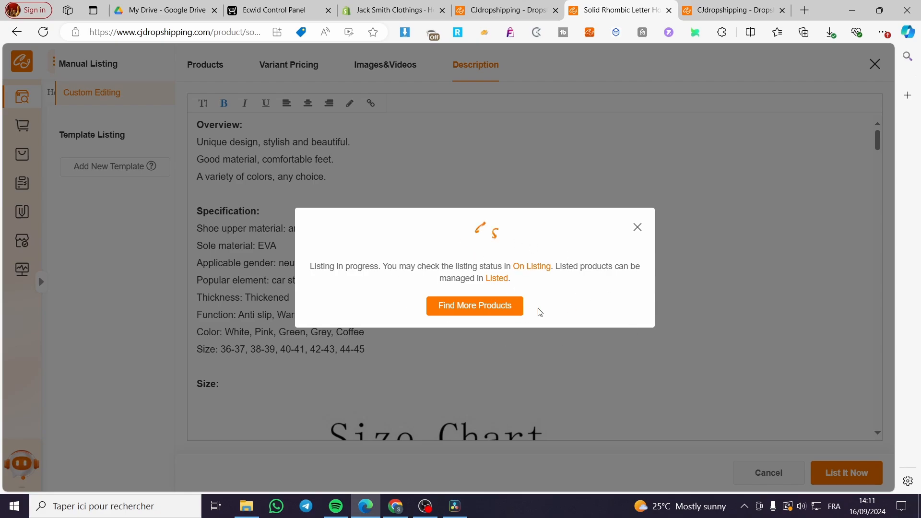
- Switch to the Shopify admin and open the Home Slippers for Winter product from the store's product list
{"action": "mouse_move", "coordinate": [391, 9]}
{"action": "left_click", "coordinate": [386, 12]}
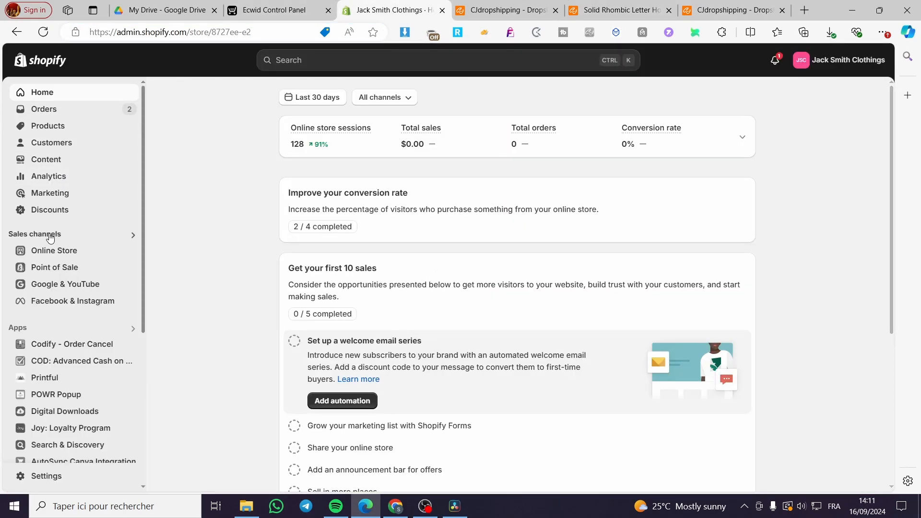
{"action": "left_click", "coordinate": [56, 128]}
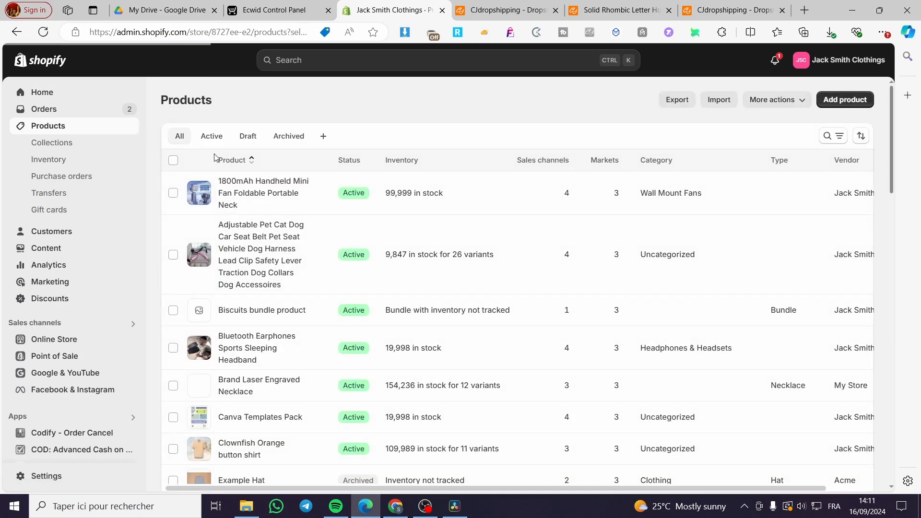
{"action": "scroll", "coordinate": [359, 221], "scroll_direction": "down", "scroll_amount": 5}
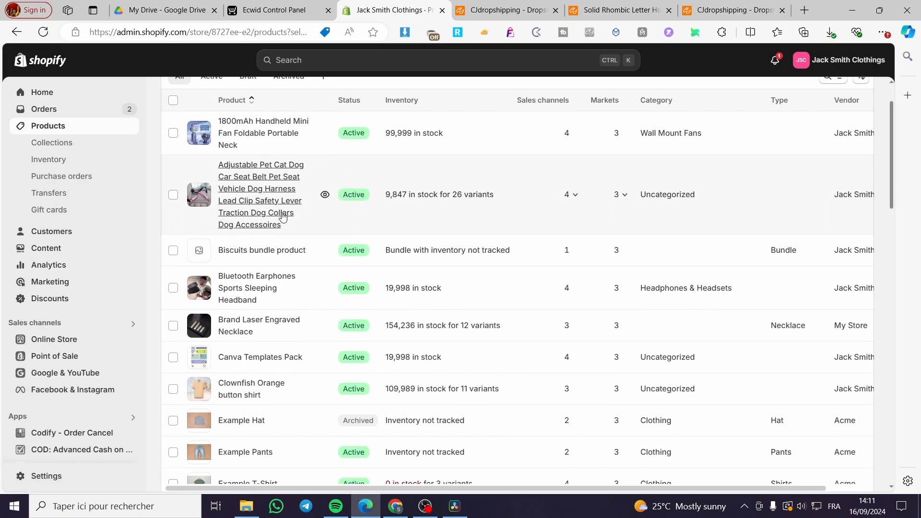
{"action": "scroll", "coordinate": [282, 215], "scroll_direction": "down", "scroll_amount": 5}
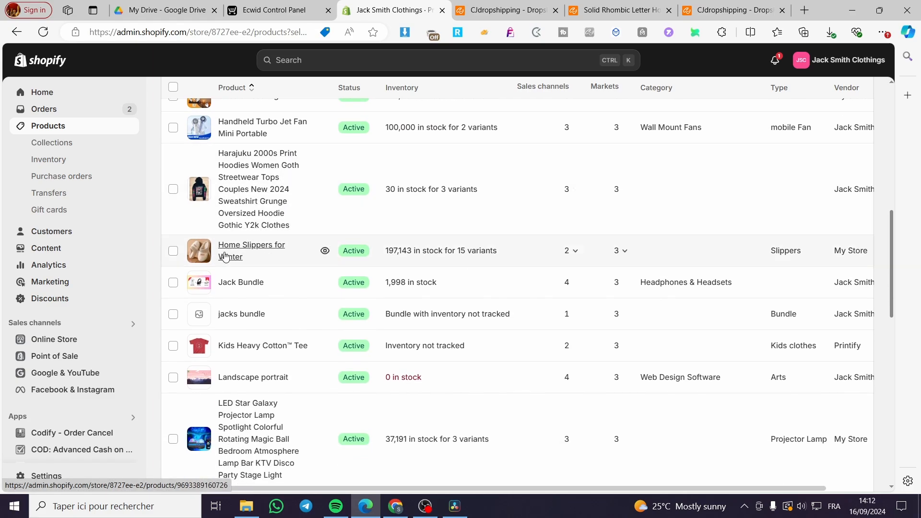
{"action": "left_click", "coordinate": [619, 10]}
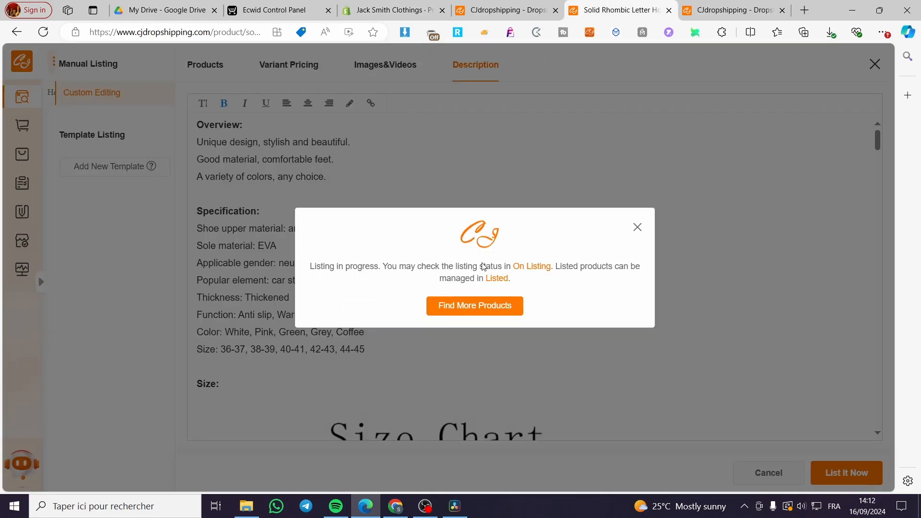
{"action": "left_click", "coordinate": [389, 10]}
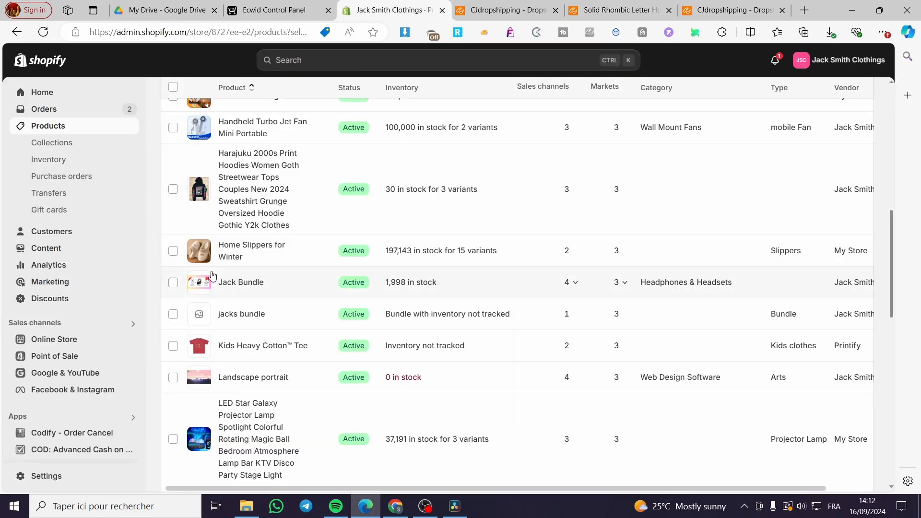
{"action": "left_click", "coordinate": [263, 253]}
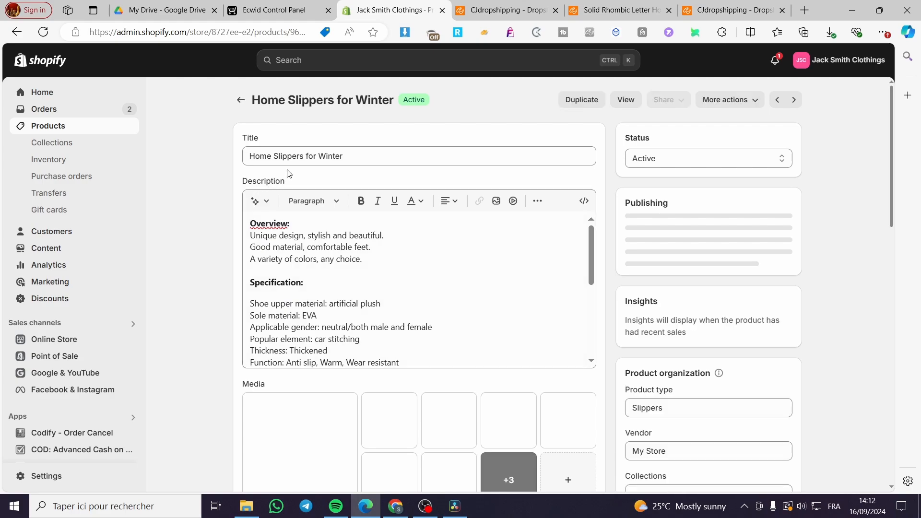
- Review the imported product's description, media, color and size options, and variant prices in Shopify
{"action": "scroll", "coordinate": [436, 212], "scroll_direction": "down", "scroll_amount": 4}
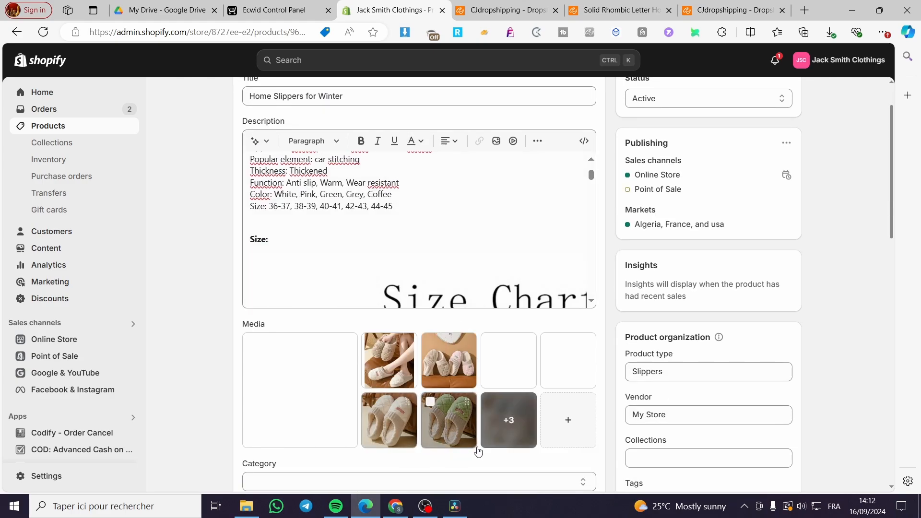
{"action": "scroll", "coordinate": [411, 259], "scroll_direction": "down", "scroll_amount": 5}
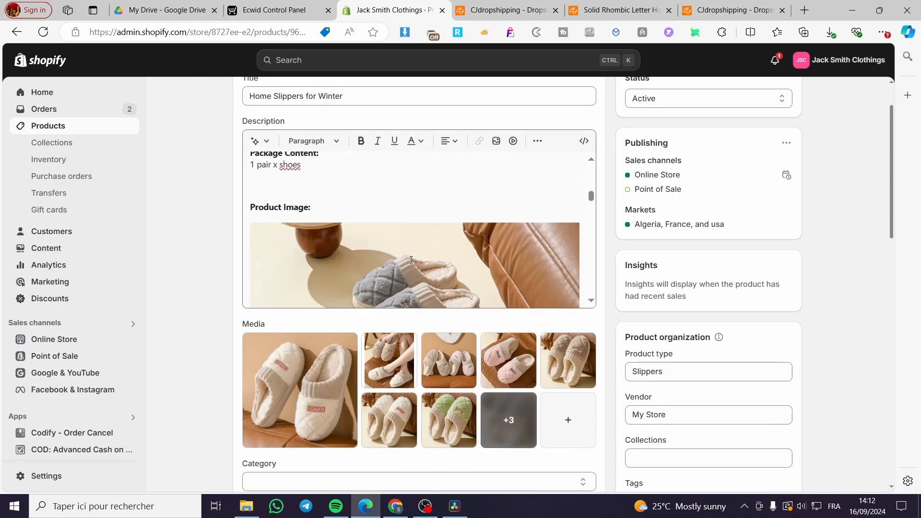
{"action": "scroll", "coordinate": [411, 259], "scroll_direction": "down", "scroll_amount": 10}
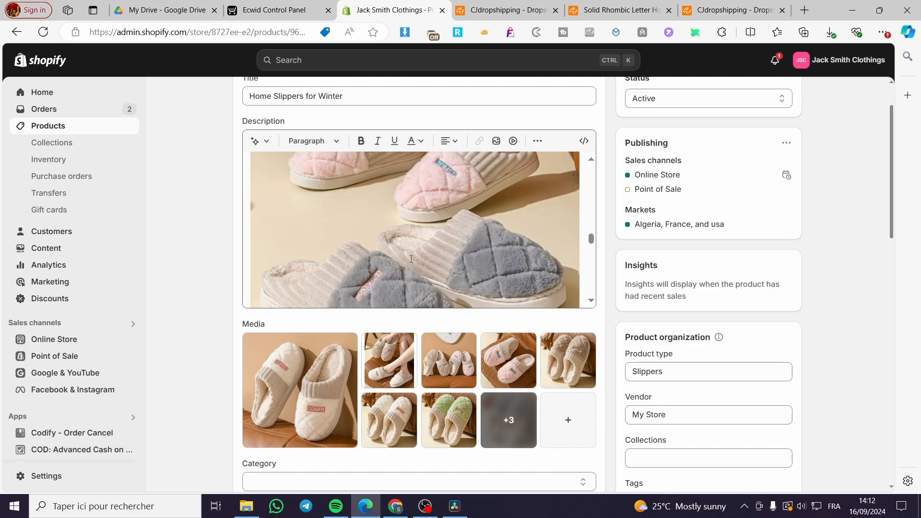
{"action": "scroll", "coordinate": [411, 259], "scroll_direction": "down", "scroll_amount": 10}
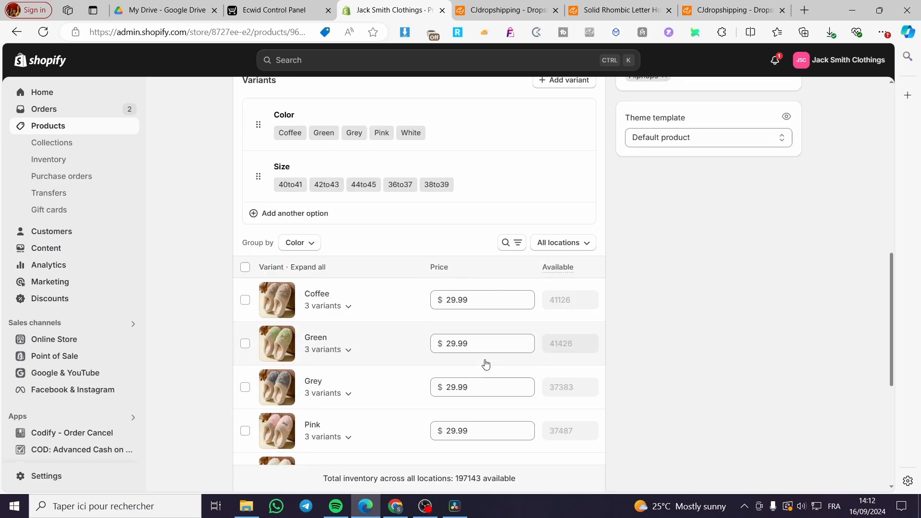
{"action": "scroll", "coordinate": [486, 364], "scroll_direction": "down", "scroll_amount": 5}
{"action": "scroll", "coordinate": [552, 384], "scroll_direction": "up", "scroll_amount": 15}
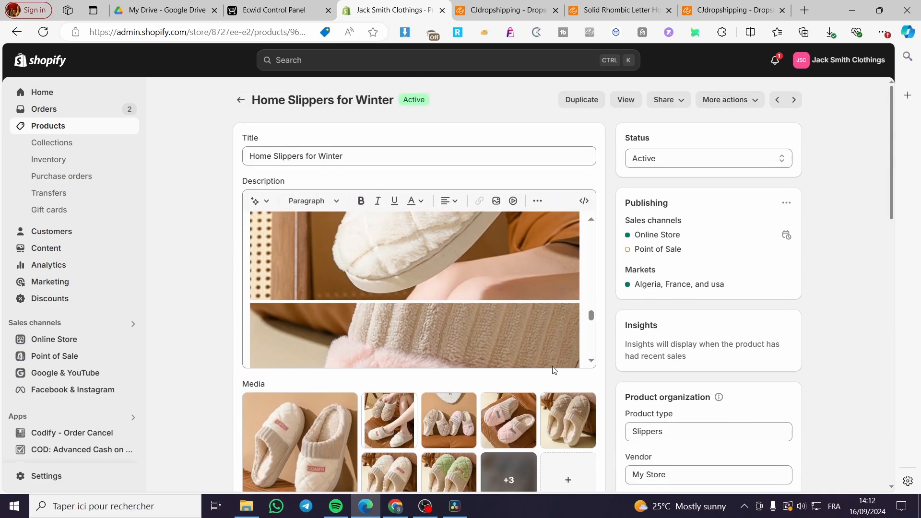
- View the product in the online store and preview the Green, Grey and Coffee colors, ending on Green
{"action": "left_click", "coordinate": [626, 99]}
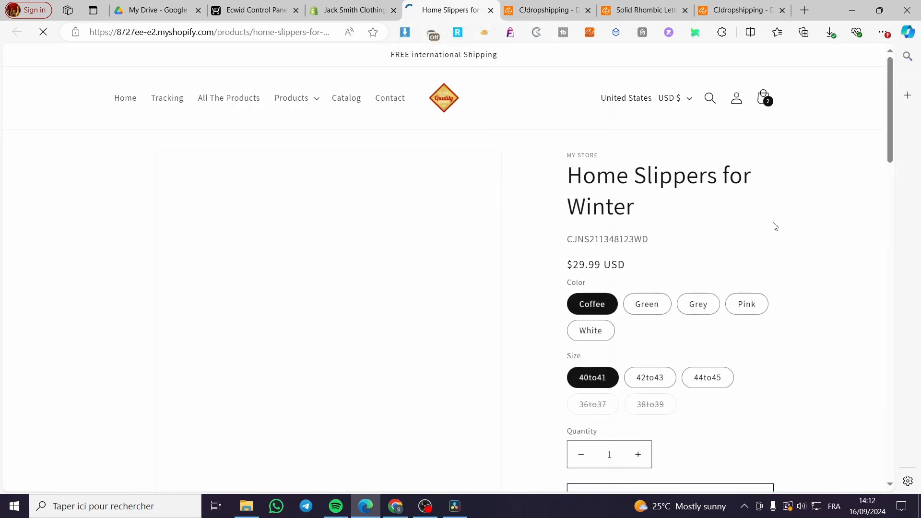
{"action": "left_click", "coordinate": [648, 306]}
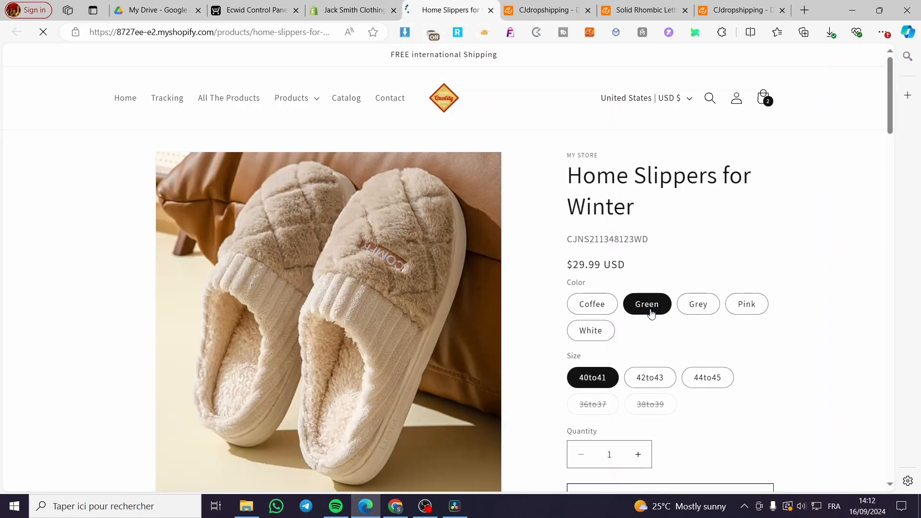
{"action": "left_click", "coordinate": [692, 312]}
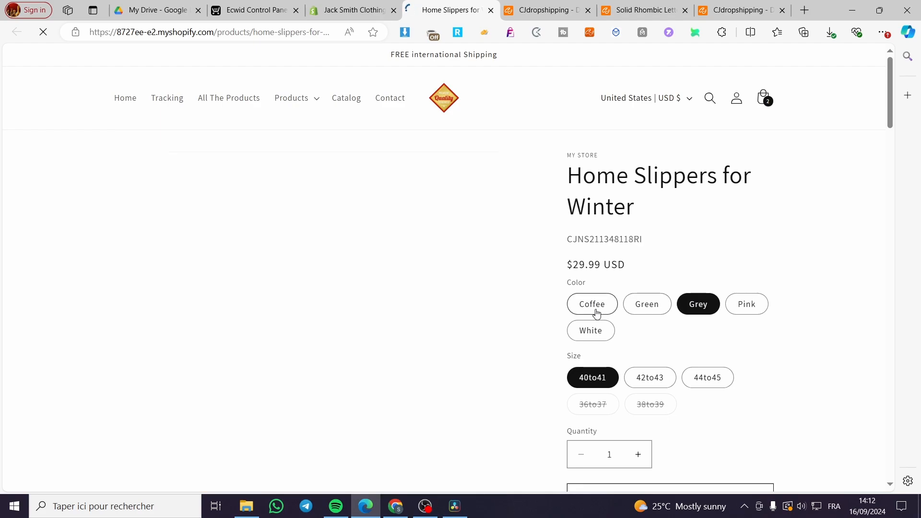
{"action": "left_click", "coordinate": [598, 307]}
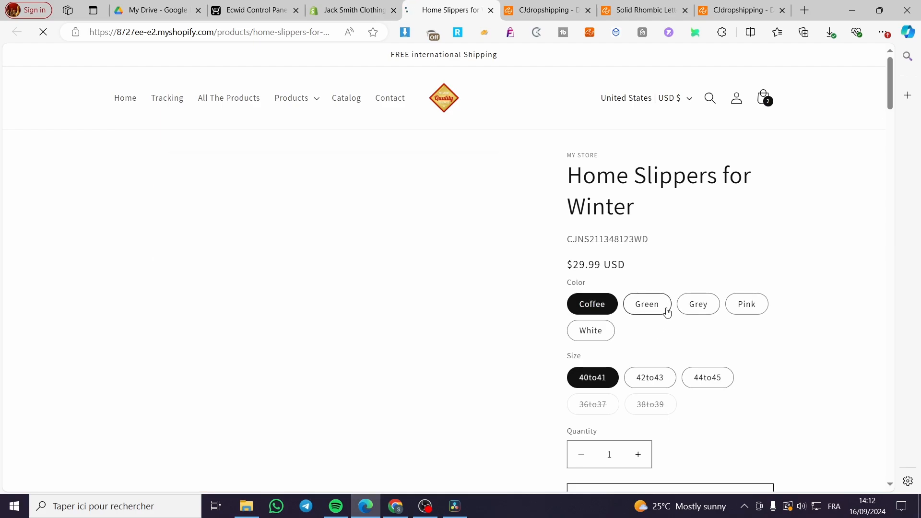
{"action": "left_click", "coordinate": [663, 309]}
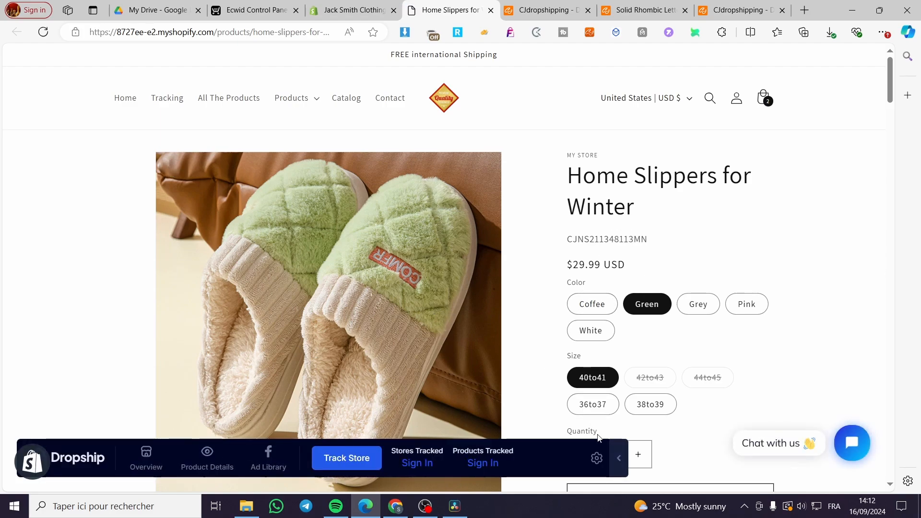
- Collapse the Dropship overlay bar and try the 38to39 and 40to41 sizes of the green slippers on the product page
{"action": "left_click", "coordinate": [619, 458]}
{"action": "scroll", "coordinate": [606, 351], "scroll_direction": "down", "scroll_amount": 5}
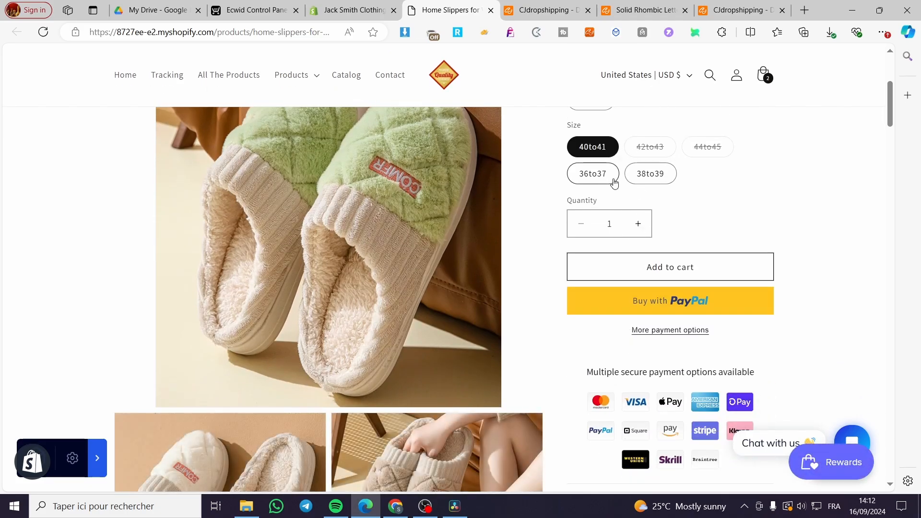
{"action": "left_click", "coordinate": [650, 174]}
{"action": "left_click", "coordinate": [613, 150]}
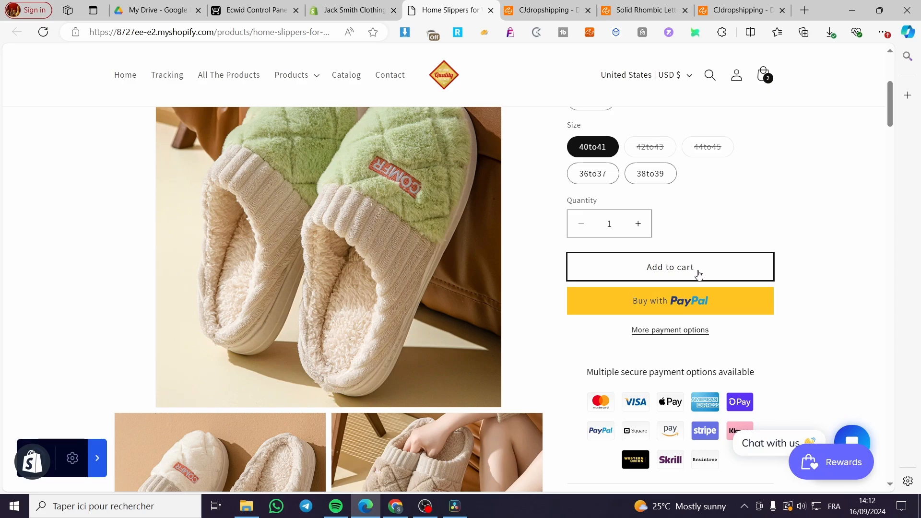
{"action": "scroll", "coordinate": [699, 331], "scroll_direction": "up", "scroll_amount": 5}
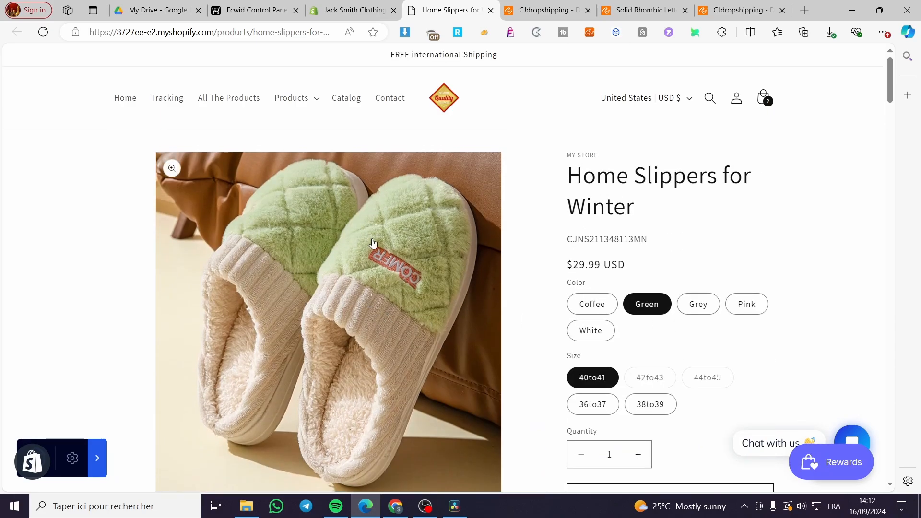